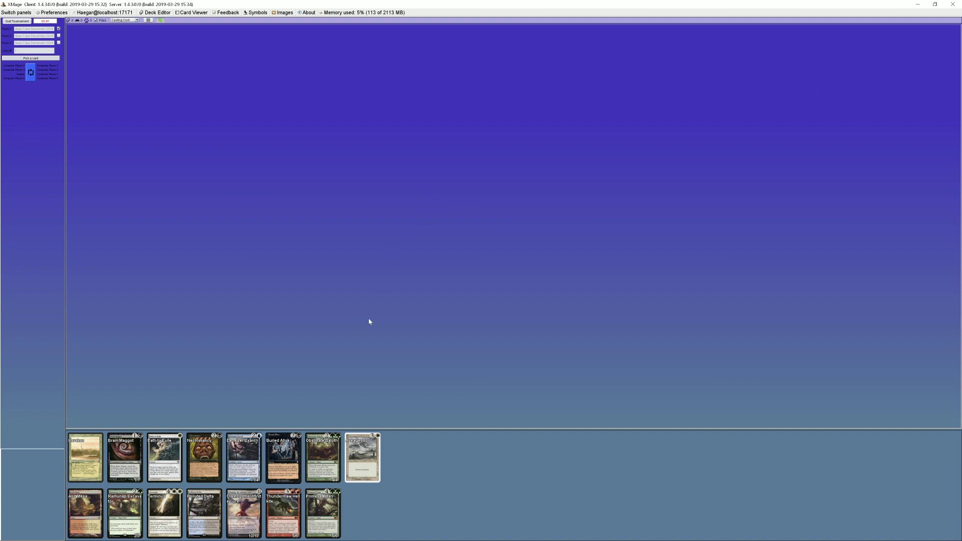
Inspect the draft cards and view the GUI size settings in the preferences, closing them without changes.
mouse_move(282, 453)
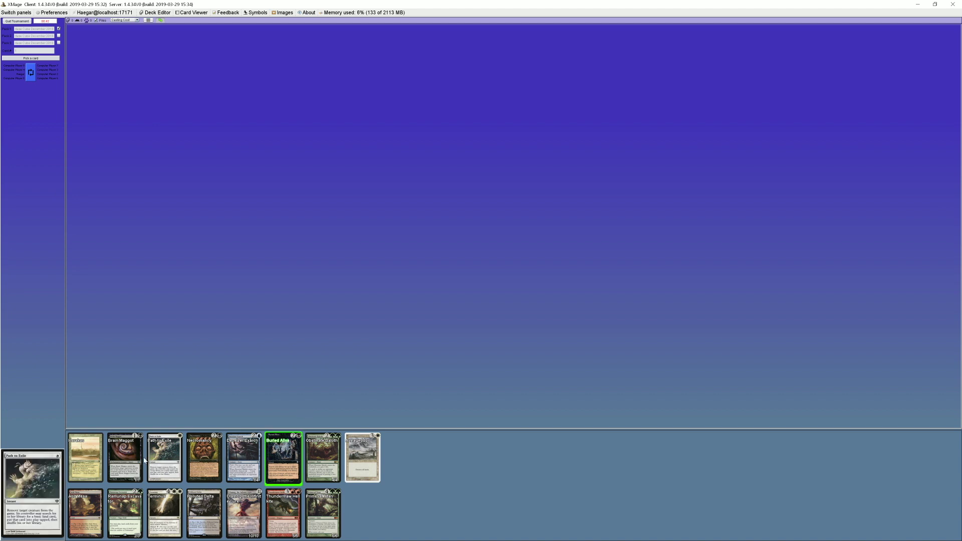
mouse_move(134, 456)
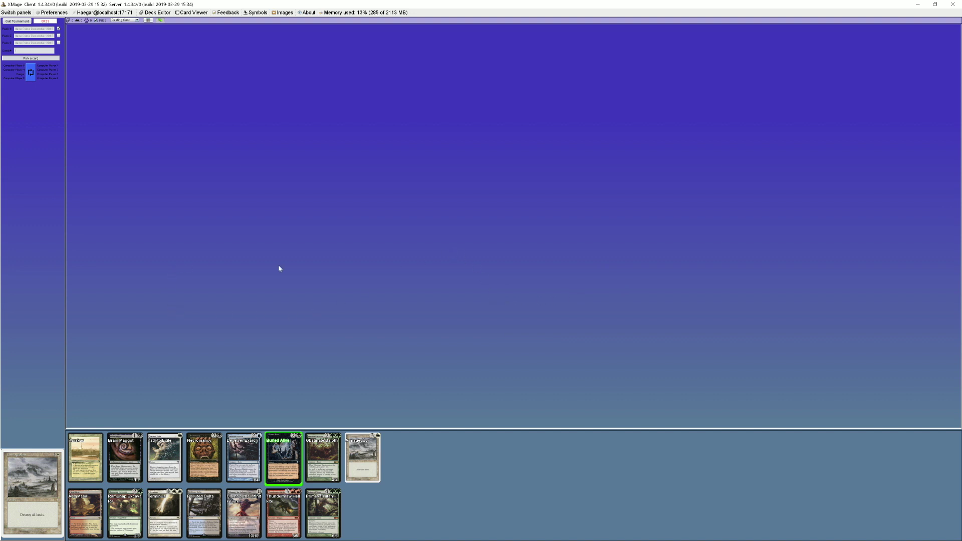
click(52, 12)
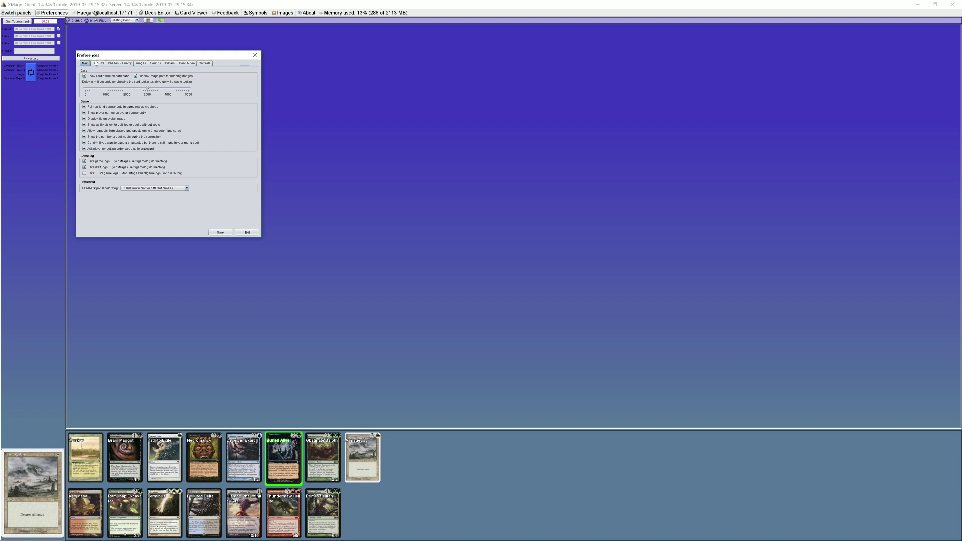
click(97, 64)
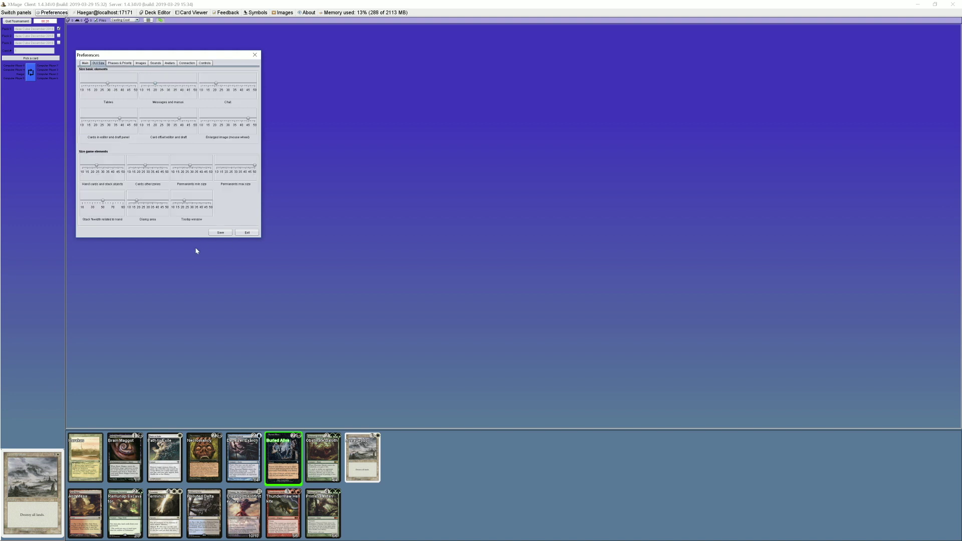
click(243, 234)
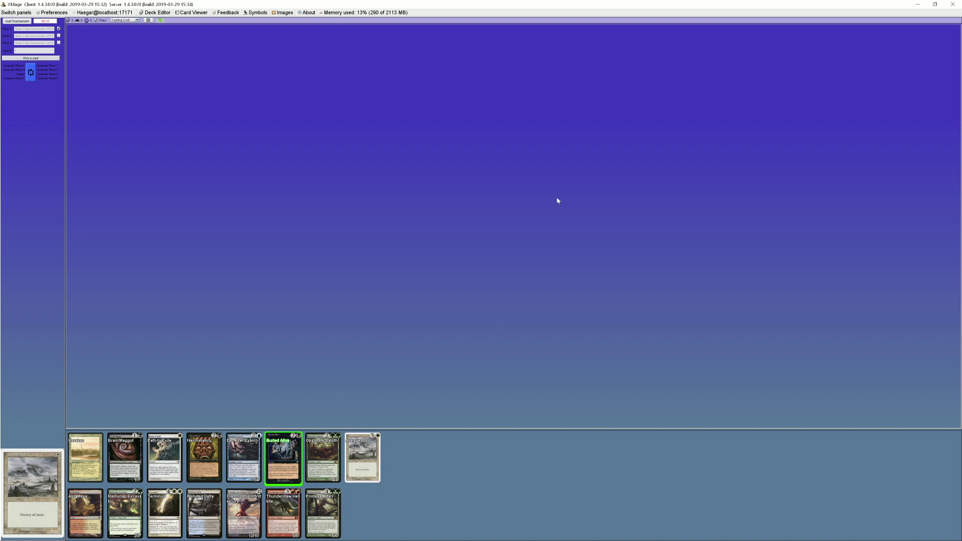
Reduce the XMage client to a resized window and check the display resolution options, keeping 3840 × 2160.
drag(627, 9, 515, 134)
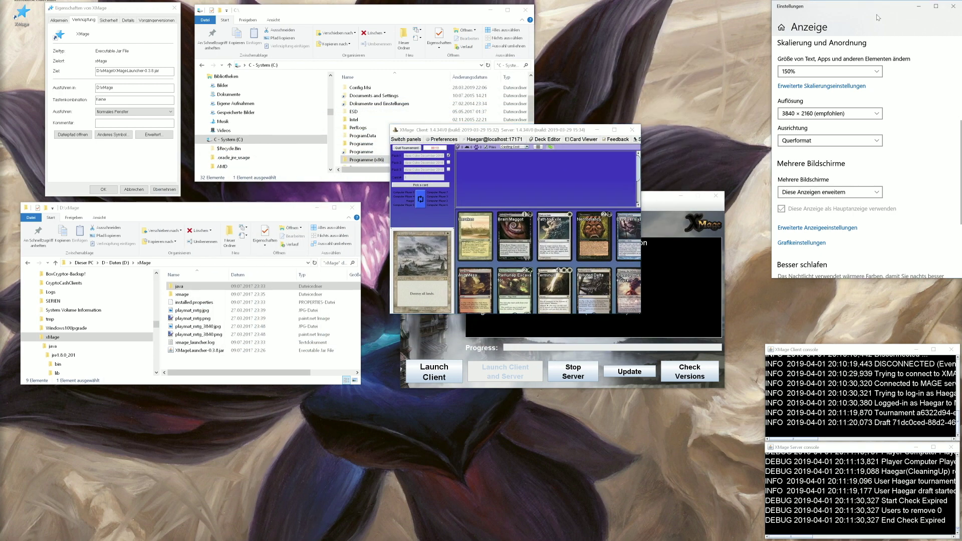
click(836, 122)
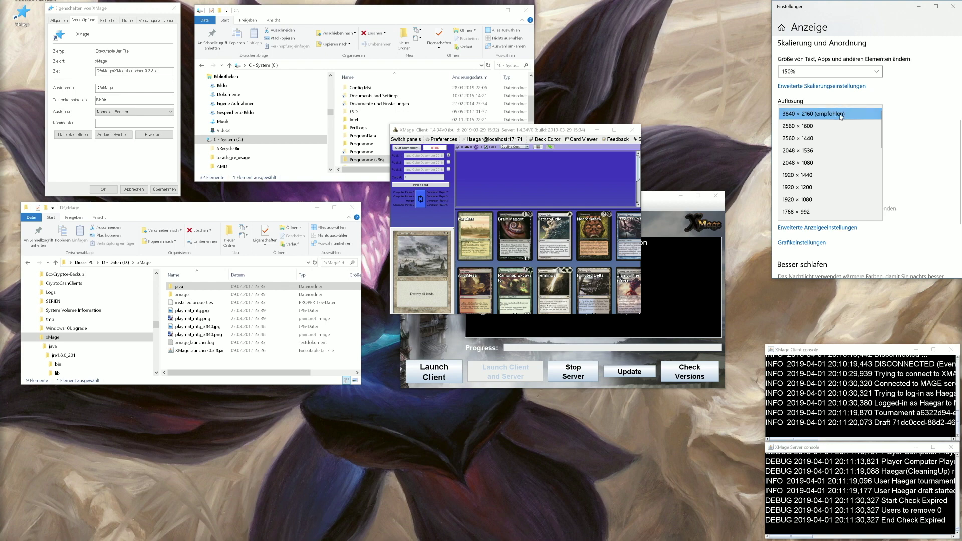
click(840, 117)
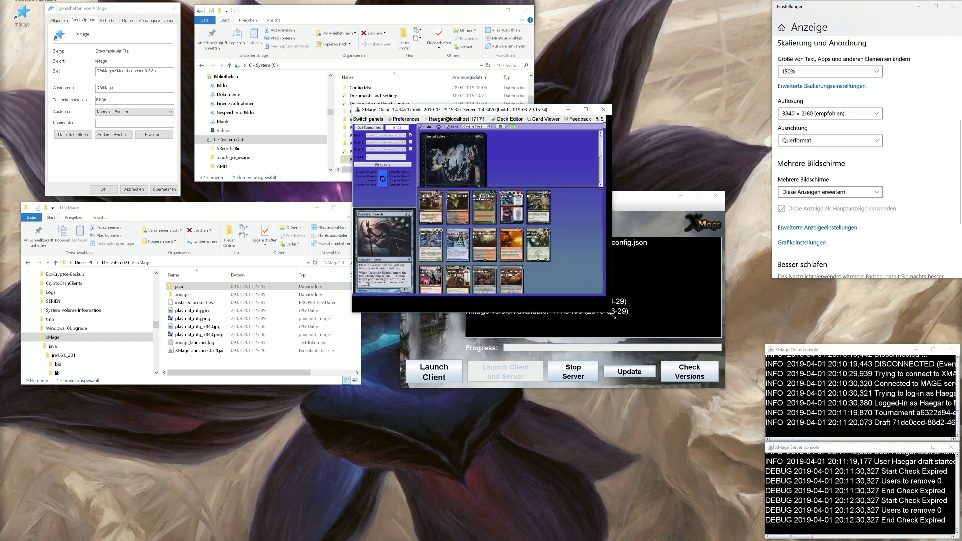
drag(602, 294, 631, 307)
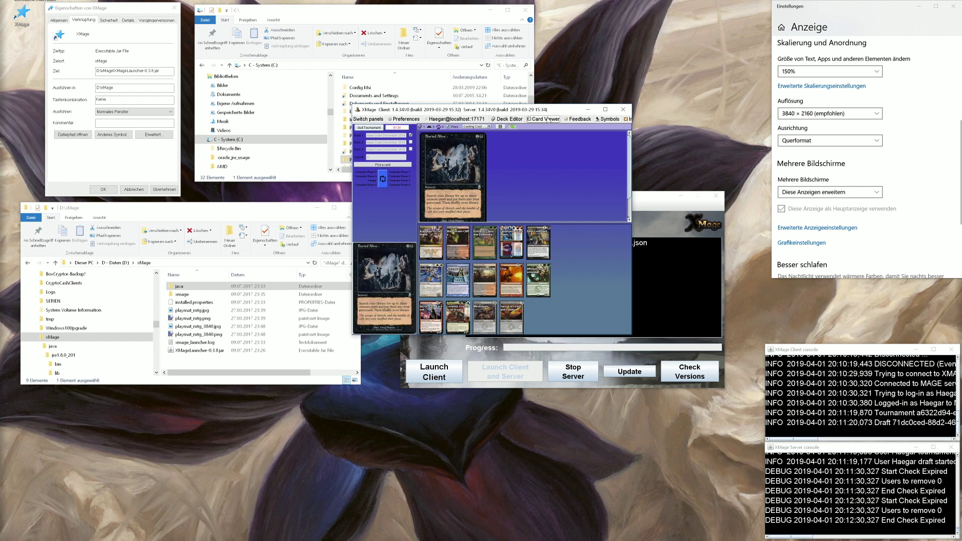
Disconnect and close the XMage client, and exit the XMage Launcher while stopping its running server.
click(623, 111)
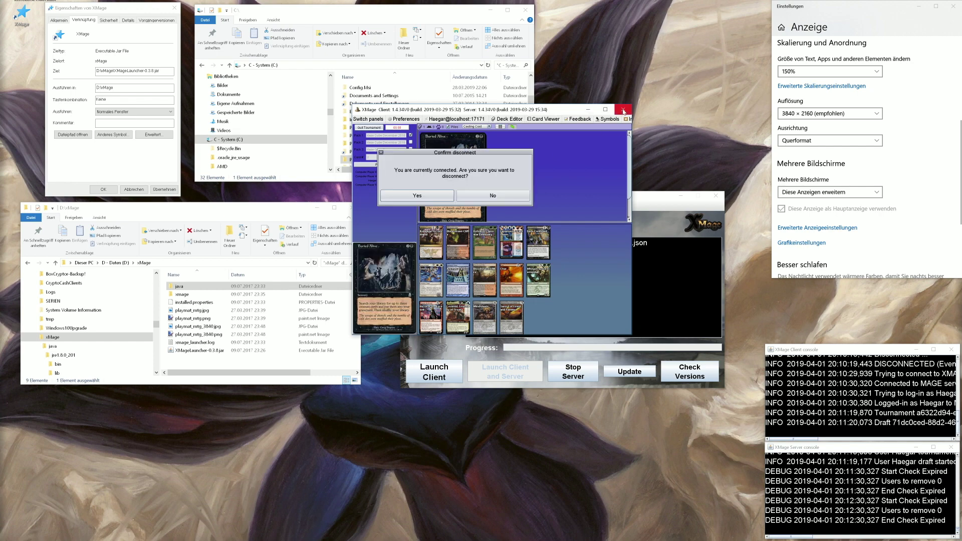
click(420, 199)
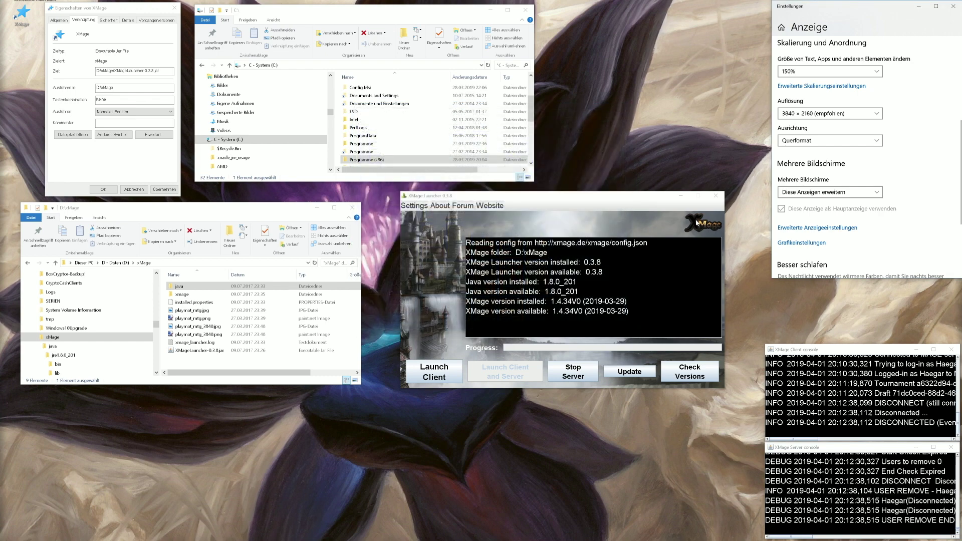
click(715, 196)
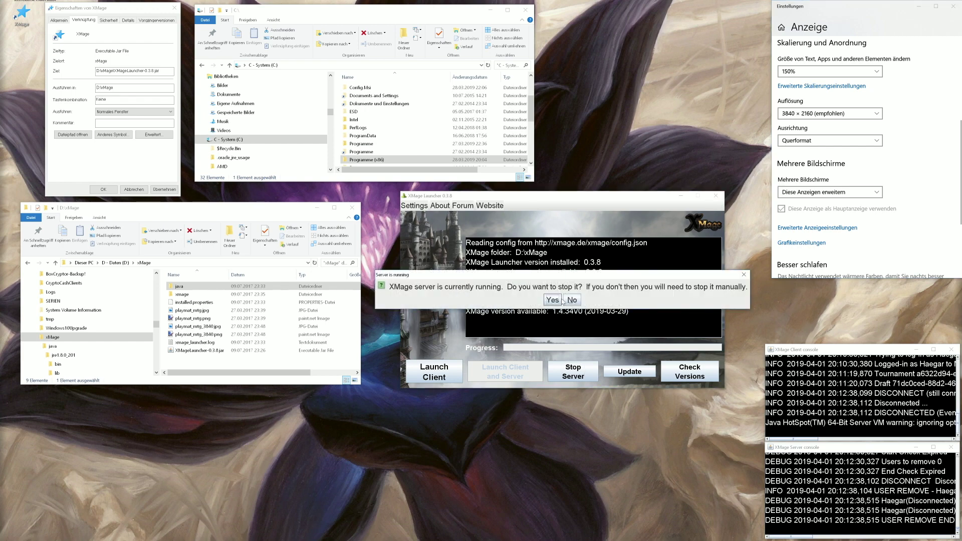
click(553, 300)
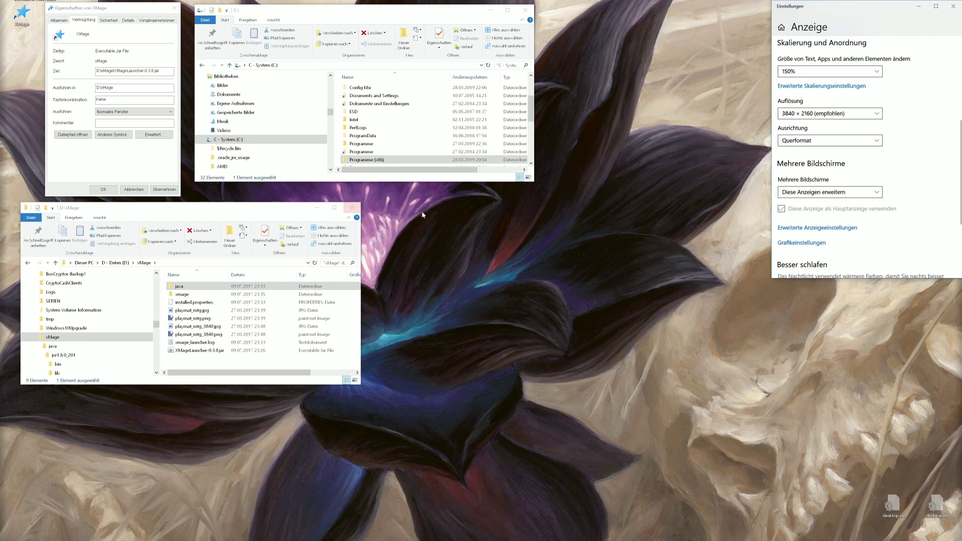
Open the properties of the XMage desktop shortcut and examine its target path to the launcher jar file.
click(22, 17)
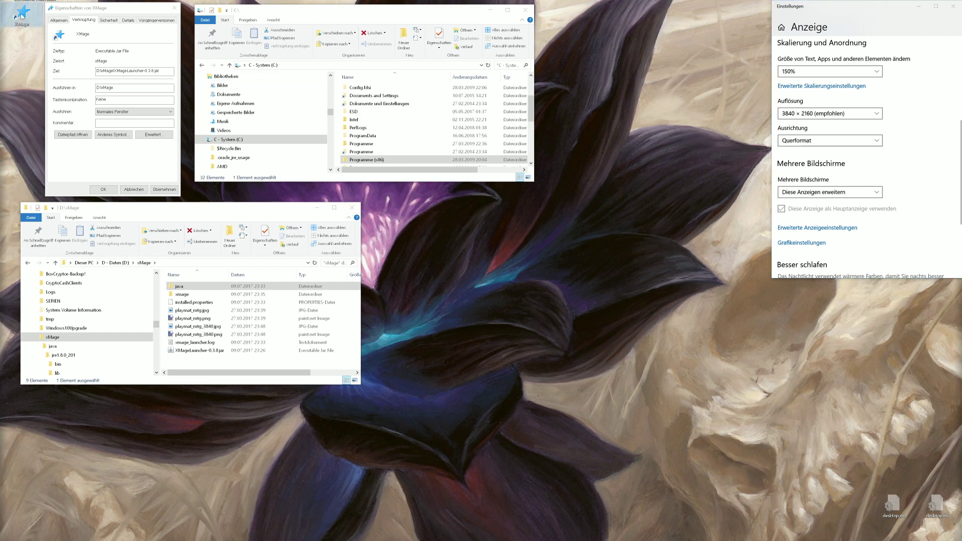
right_click(22, 17)
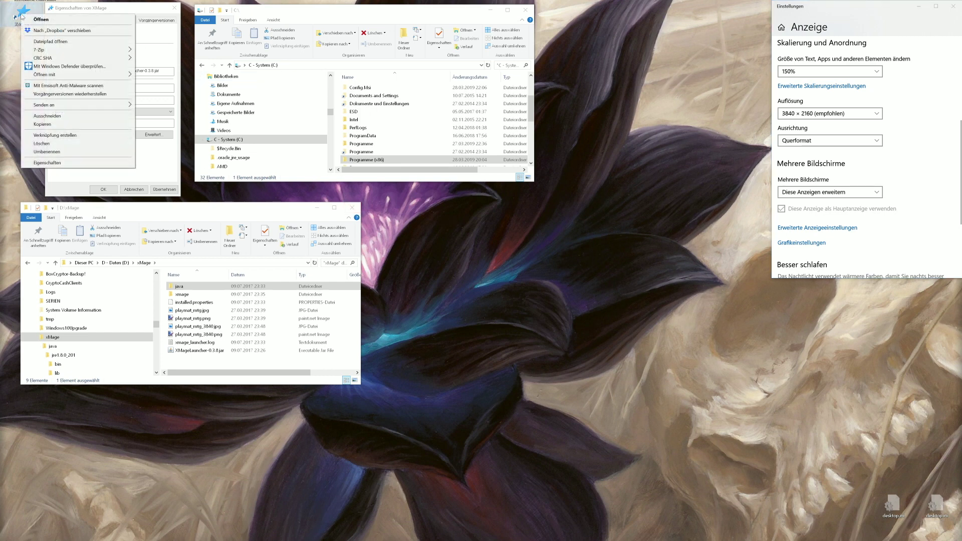
click(48, 163)
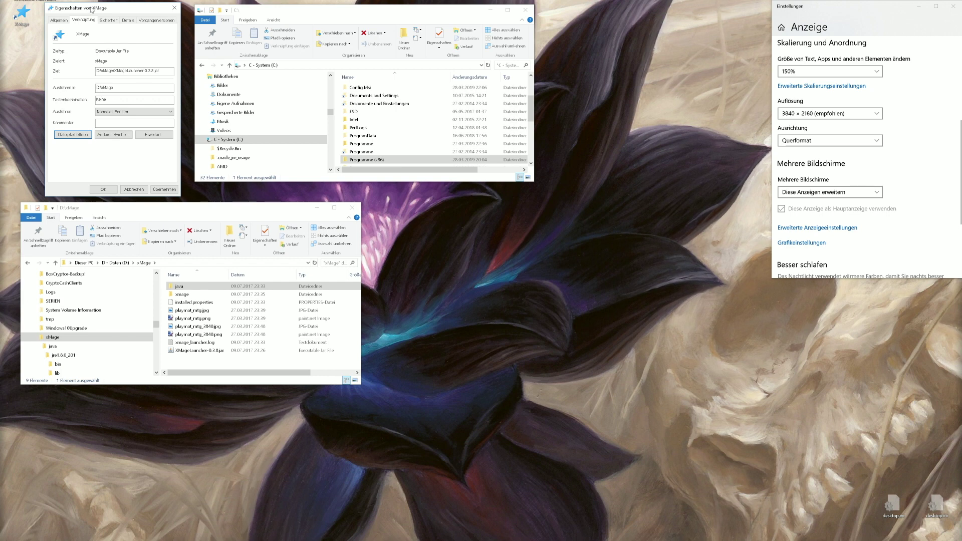
mouse_move(100, 71)
mouse_down()
mouse_move(138, 70)
mouse_move(117, 71)
mouse_up()
click(106, 71)
click(118, 70)
double_click(107, 71)
click(123, 70)
drag(159, 70, 115, 70)
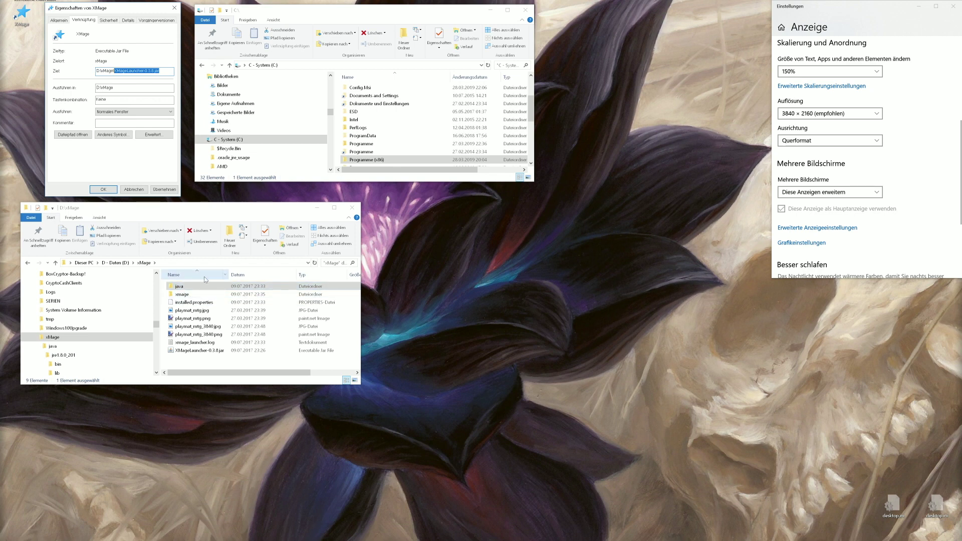
click(158, 71)
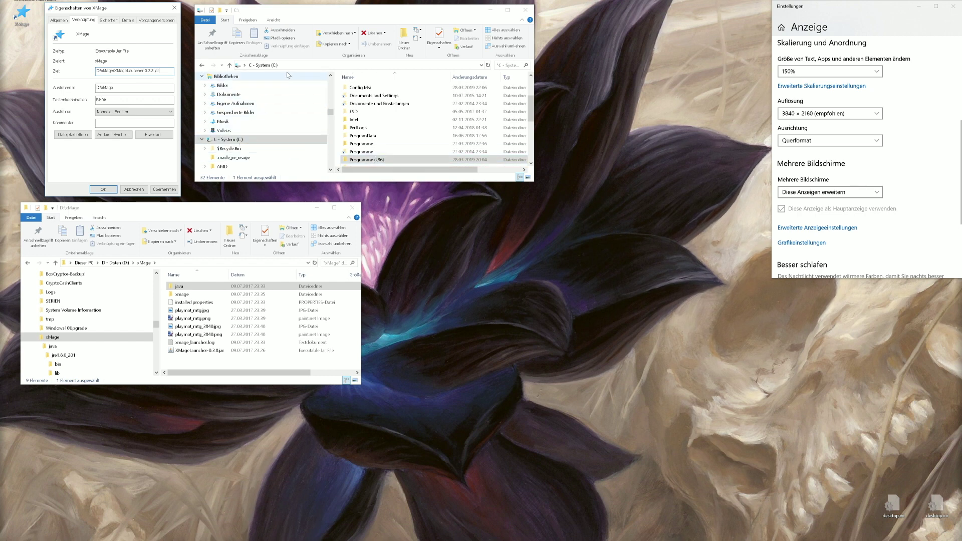
Open the Java folder inside Programme (x86) on drive C.
double_click(364, 162)
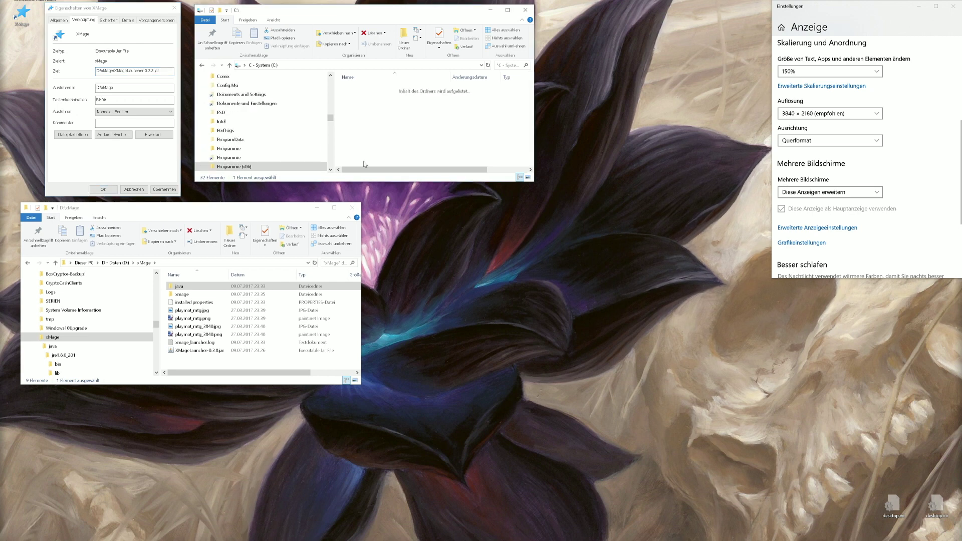
click(366, 136)
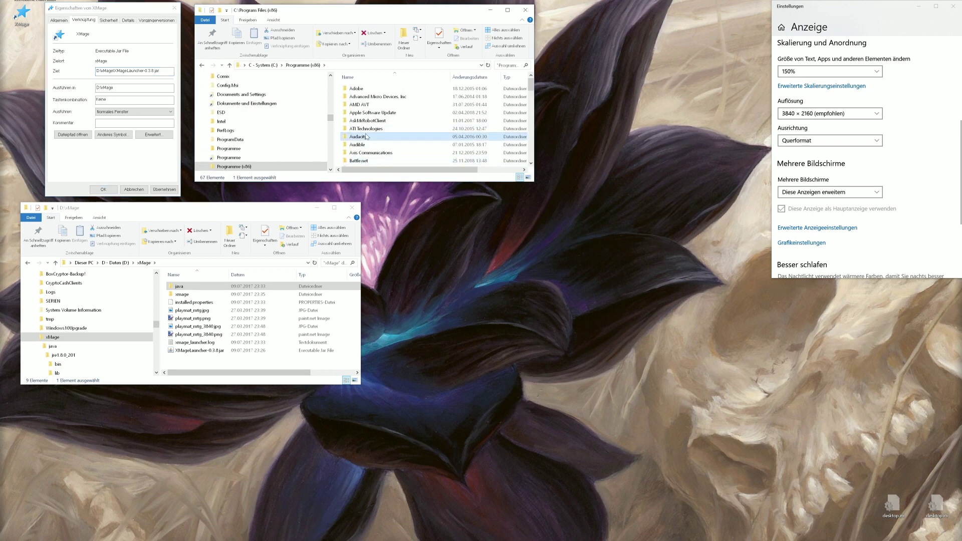
key(j)
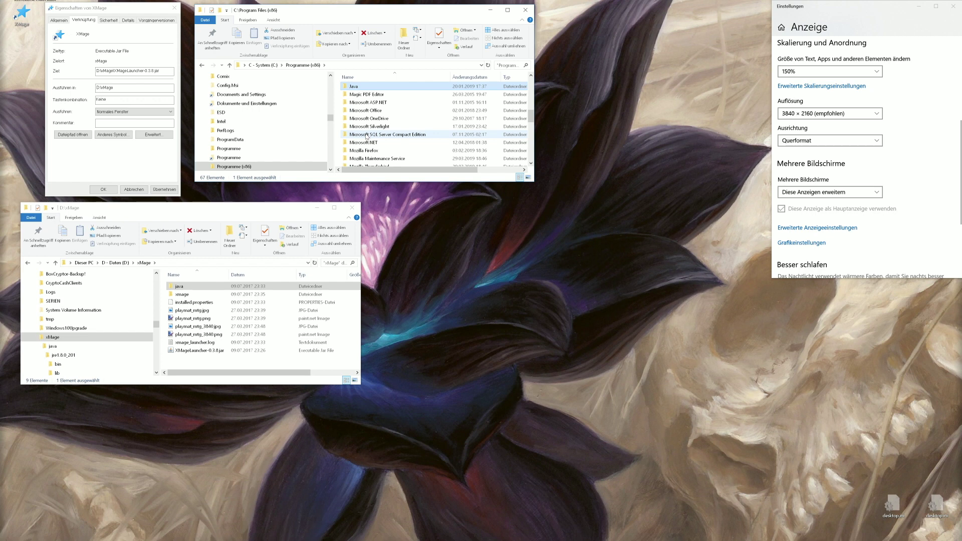
double_click(366, 87)
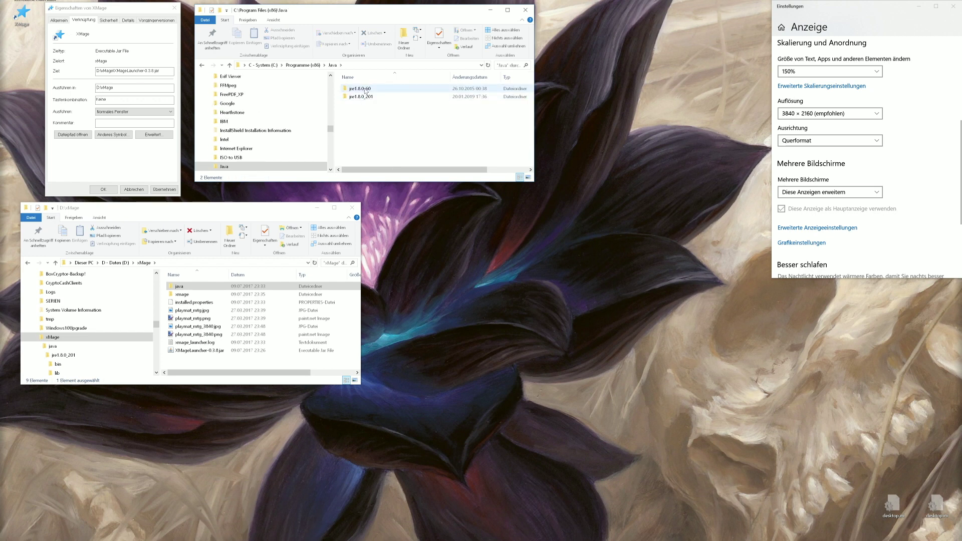
Check the contents of the jre1.8.0_60 bin folder and return to the Java folder.
double_click(365, 89)
click(366, 89)
double_click(366, 90)
double_click(362, 90)
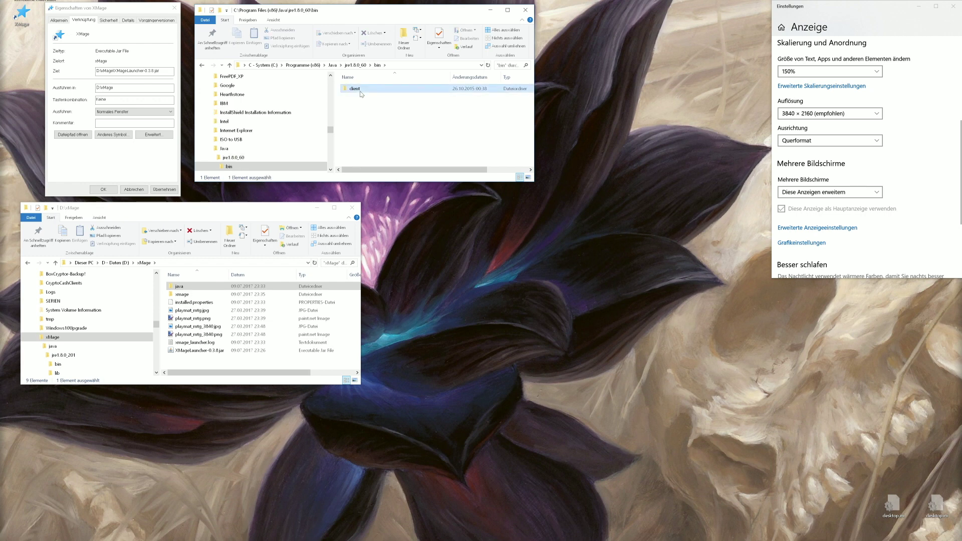
click(334, 66)
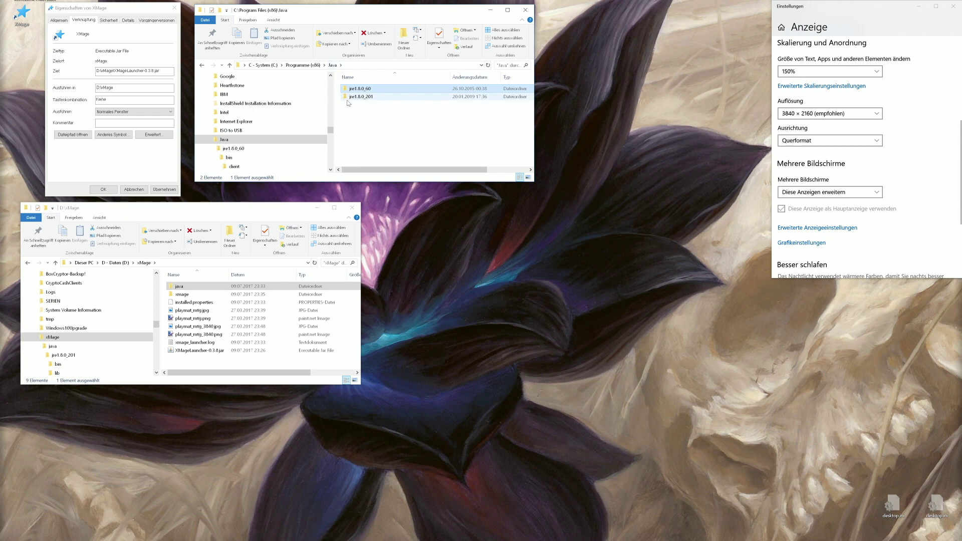
Open the bin folder of jre1.8.0_201 and locate the java.exe and javaw.exe programs.
double_click(360, 96)
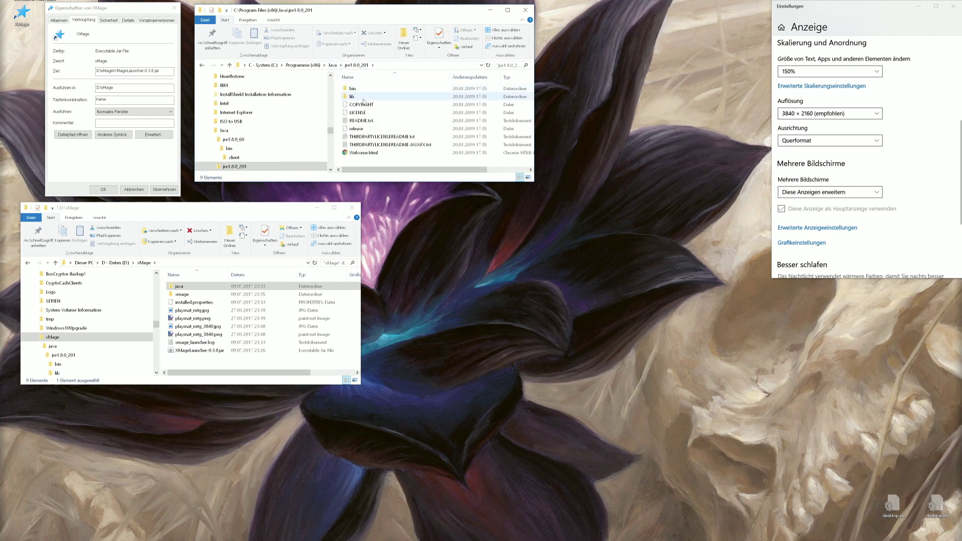
double_click(354, 89)
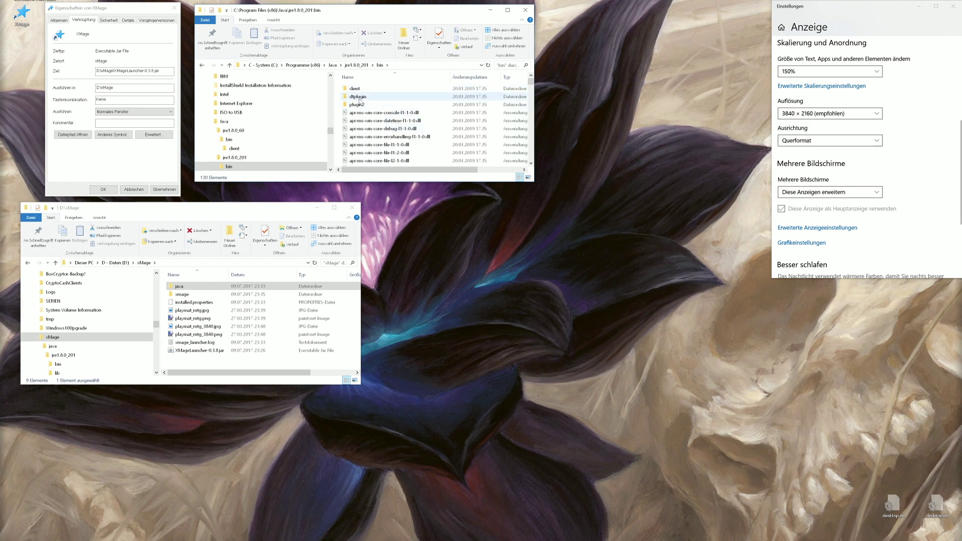
scroll(361, 120, down, 2)
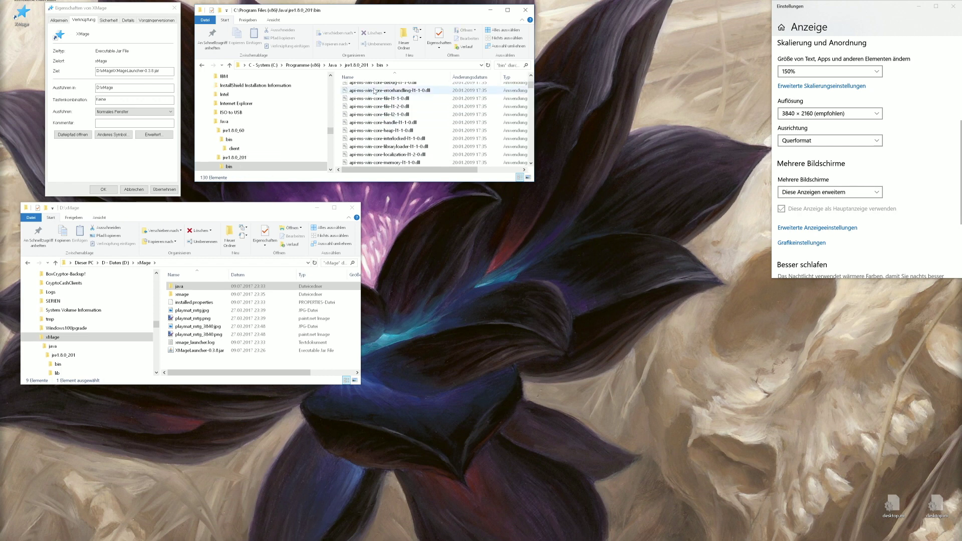
scroll(380, 120, down, 4)
click(377, 115)
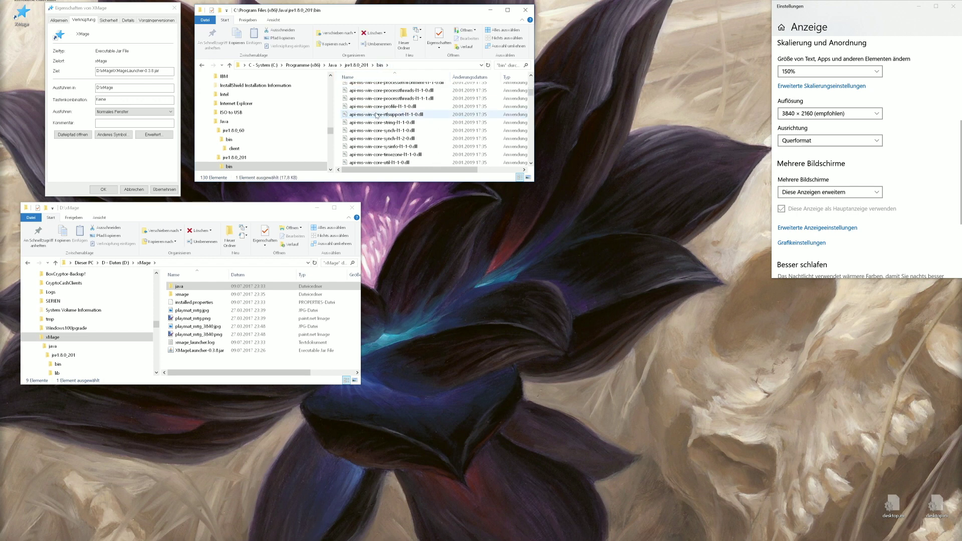
scroll(377, 114, down, 10)
click(377, 119)
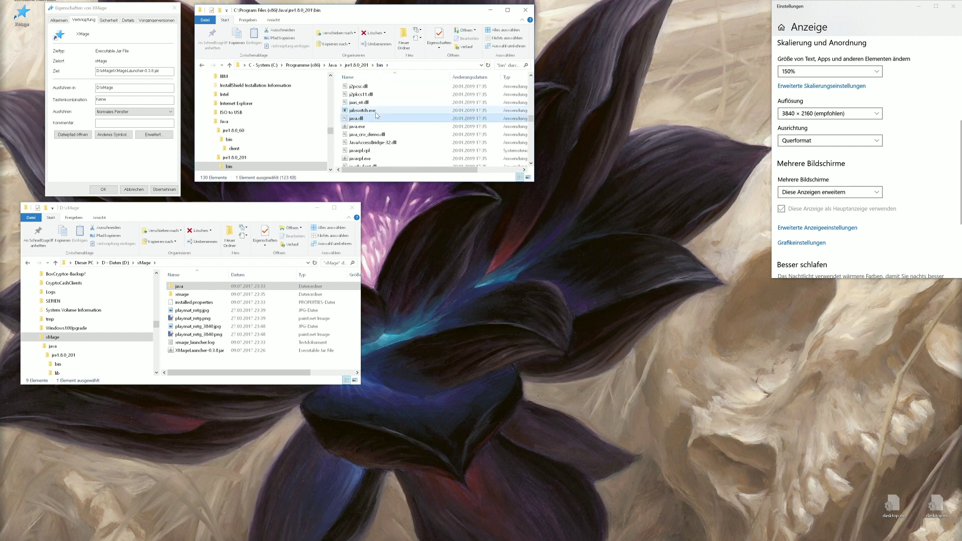
click(376, 126)
scroll(385, 128, down, 1)
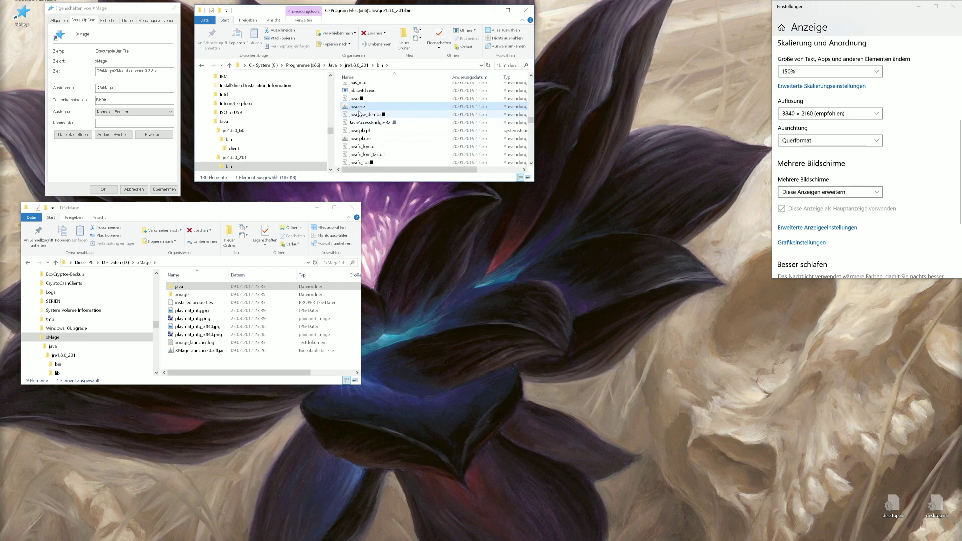
scroll(364, 140, down, 1)
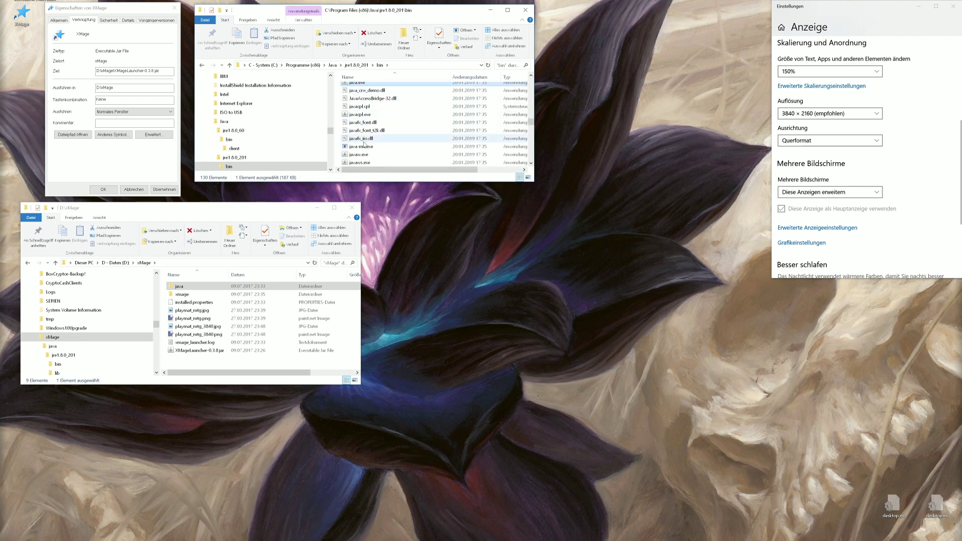
Open the file properties of javaw.exe in the jre1.8.0_201 bin folder.
click(363, 155)
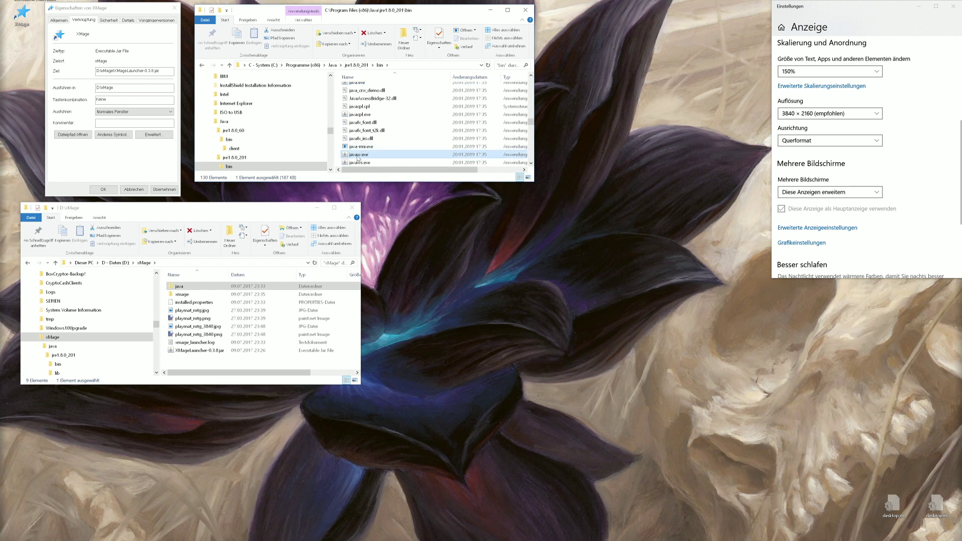
right_click(357, 157)
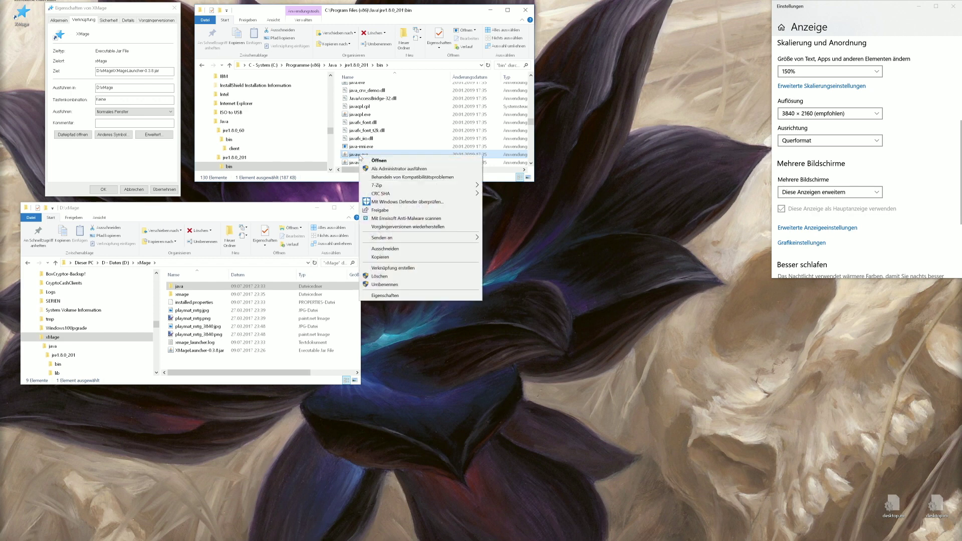
click(353, 155)
right_click(353, 155)
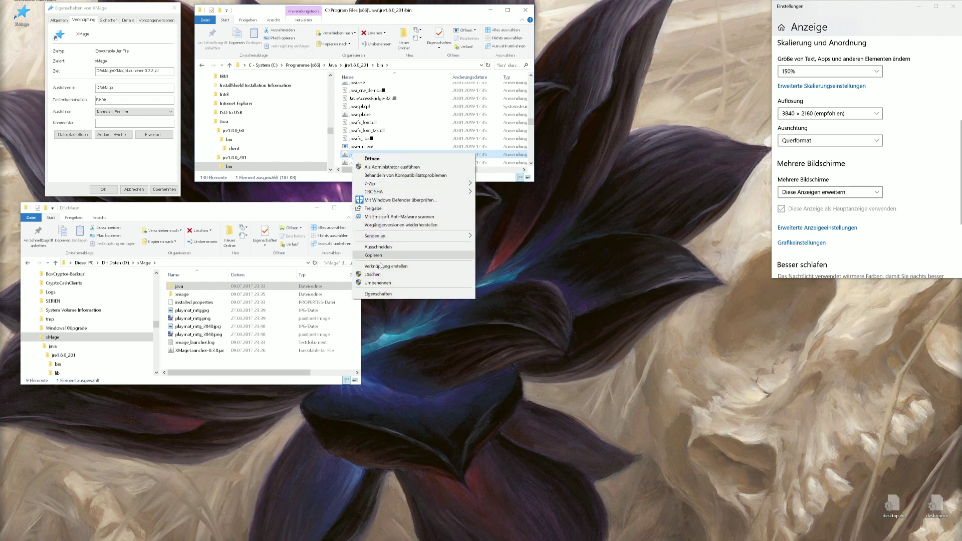
click(392, 294)
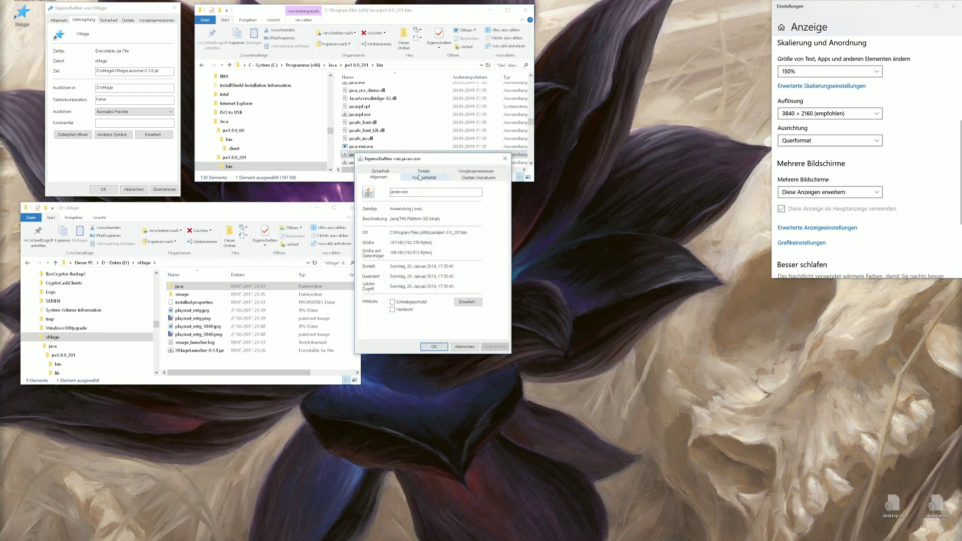
Override the high DPI scaling behaviour of javaw.exe with the System option, then apply and close its properties.
click(427, 180)
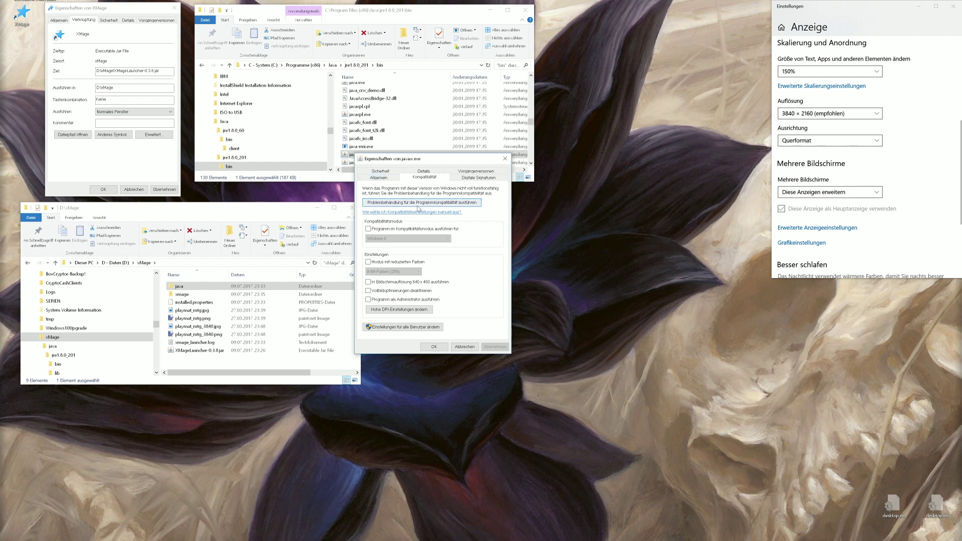
click(408, 310)
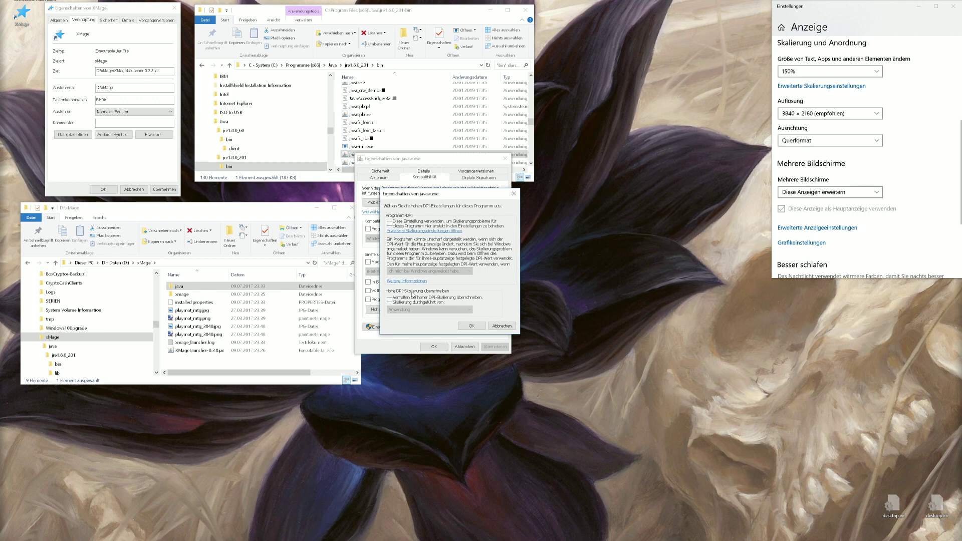
click(390, 299)
click(406, 308)
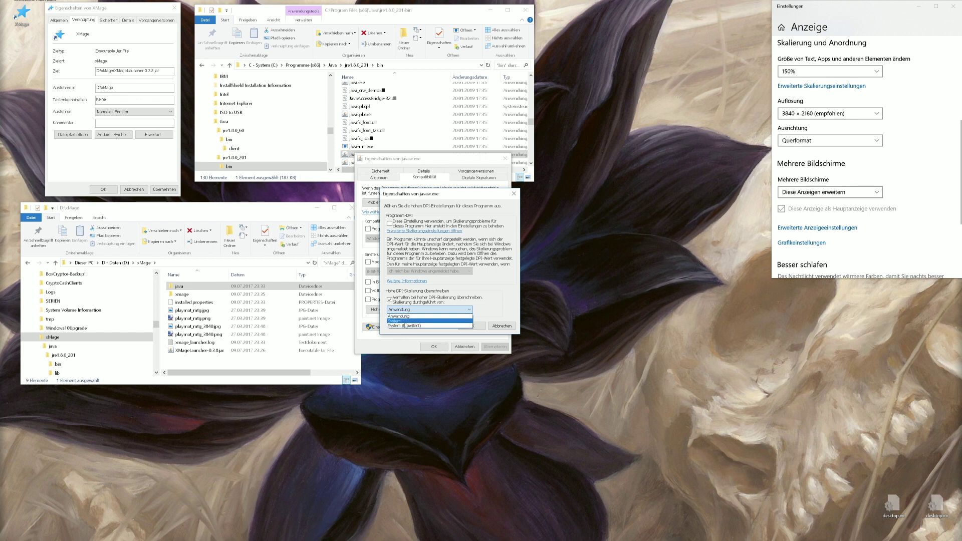
click(404, 322)
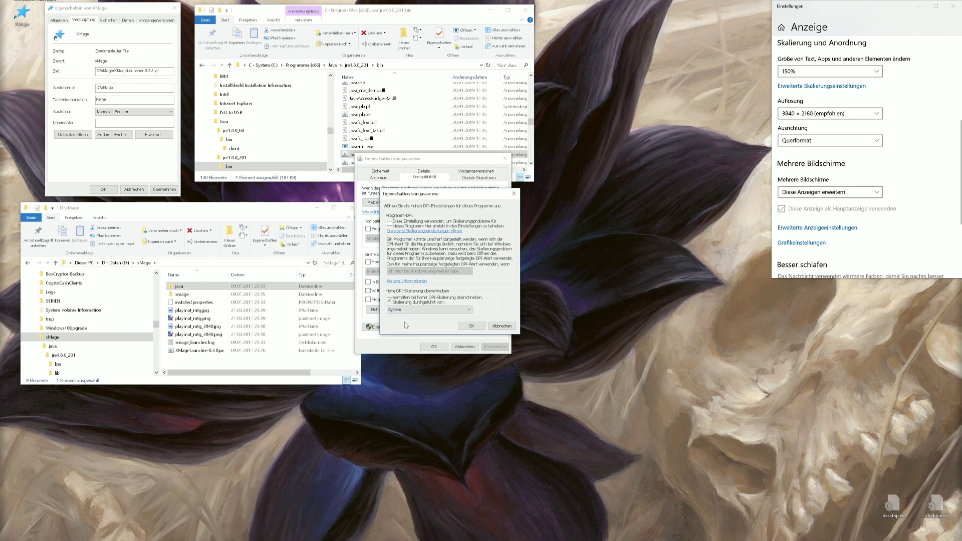
click(452, 313)
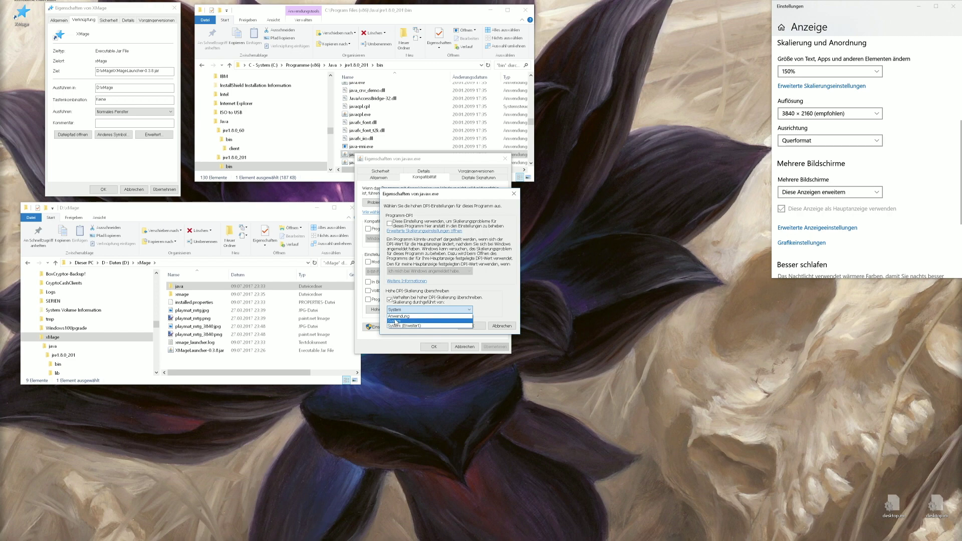
click(396, 322)
click(471, 325)
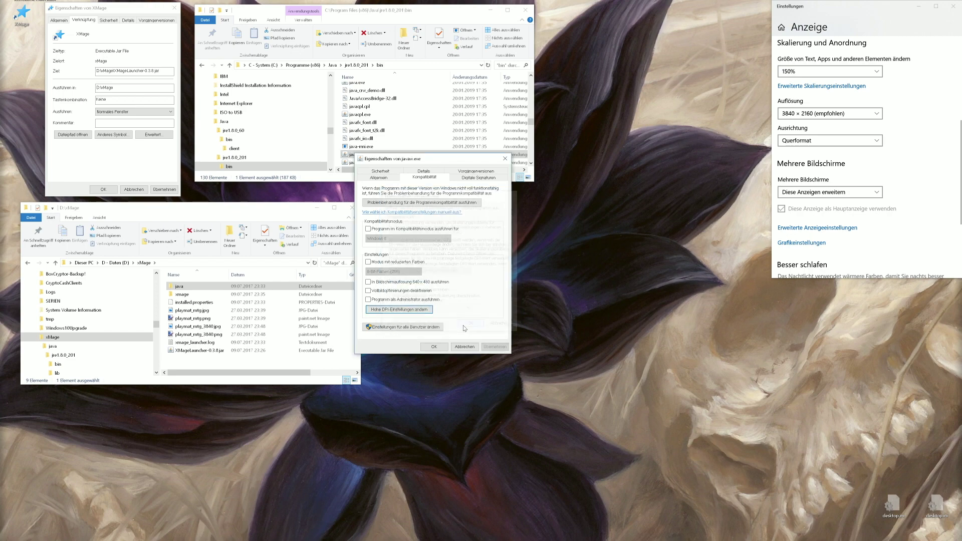
click(495, 347)
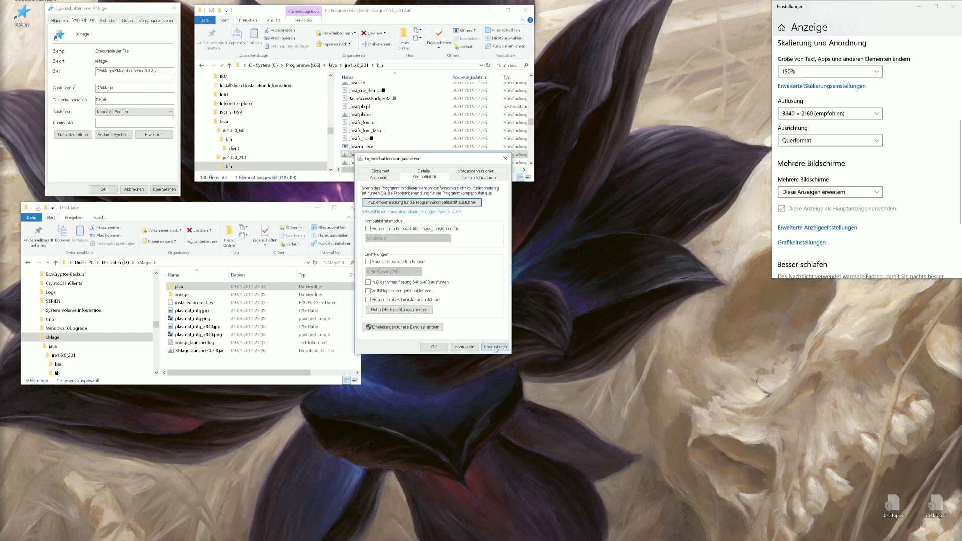
click(432, 347)
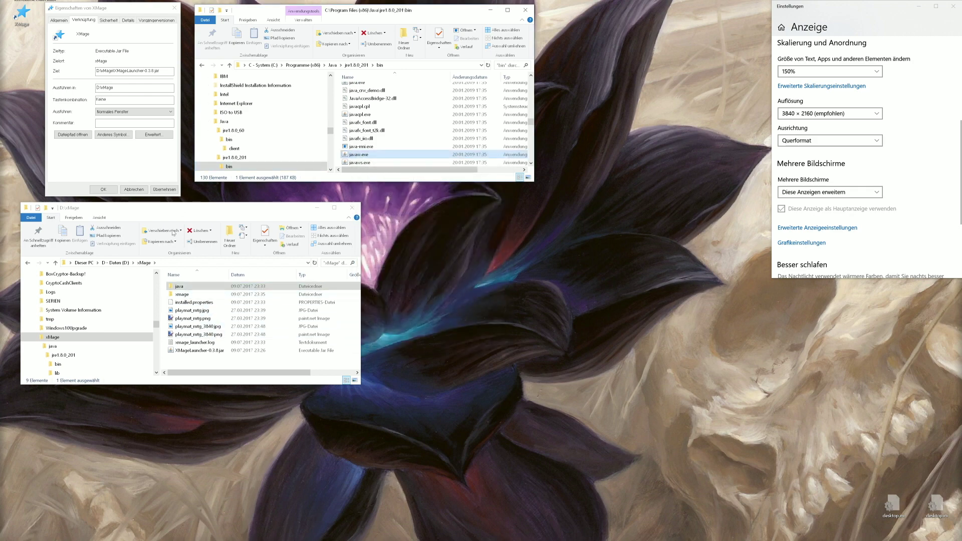
Start the XMage Launcher, launch client and server together, and move both console windows out of the way.
double_click(26, 18)
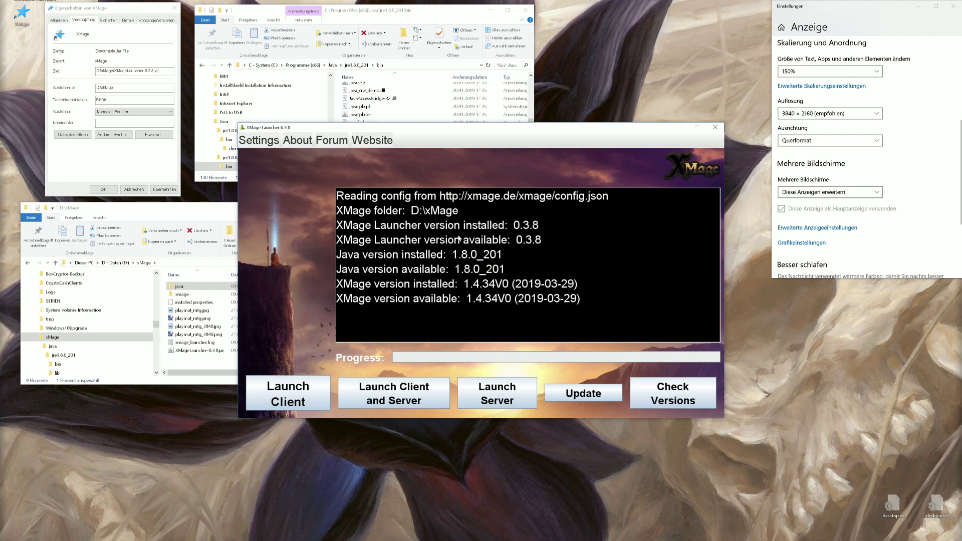
click(385, 400)
drag(186, 7, 844, 396)
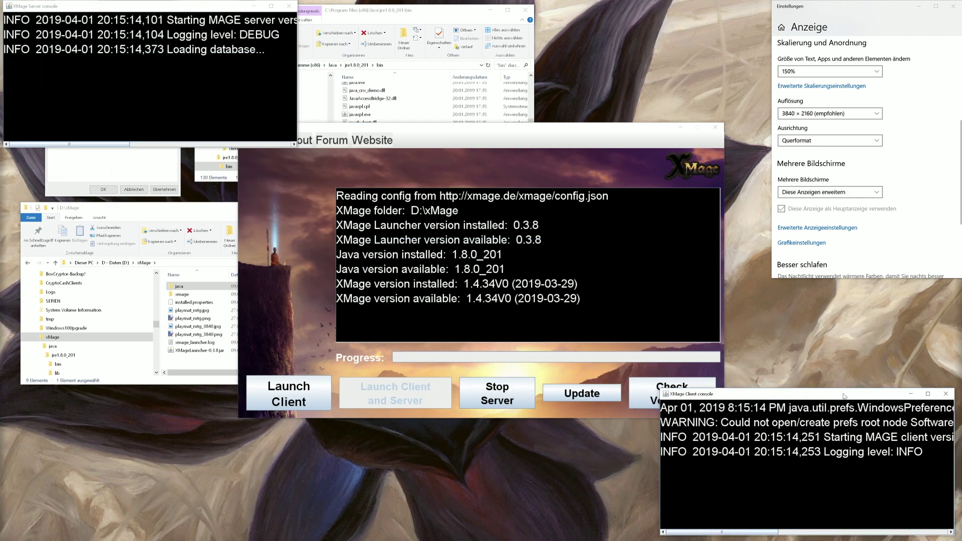
drag(164, 9, 824, 251)
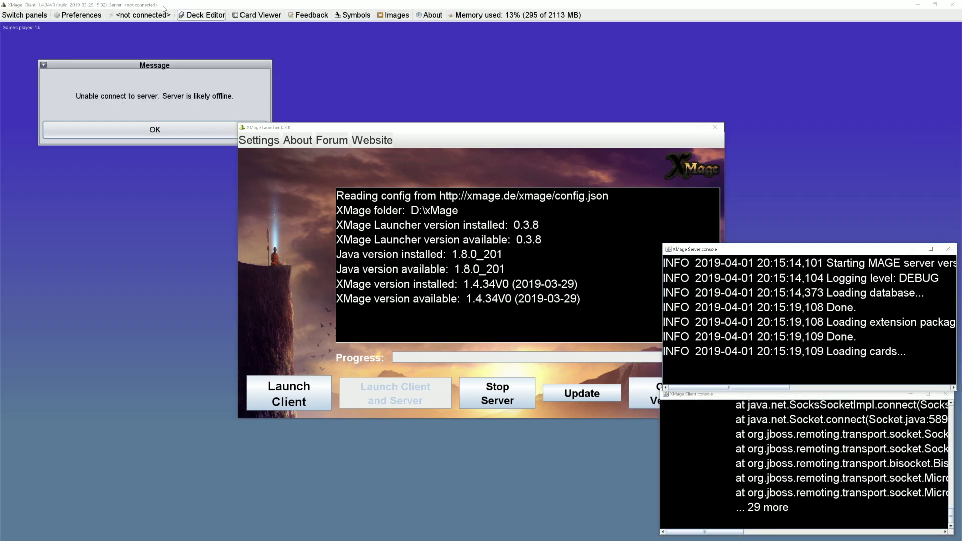
Dismiss the startup messages in the XMage client and connect to the localhost server on port 17171.
click(200, 88)
click(213, 130)
click(235, 129)
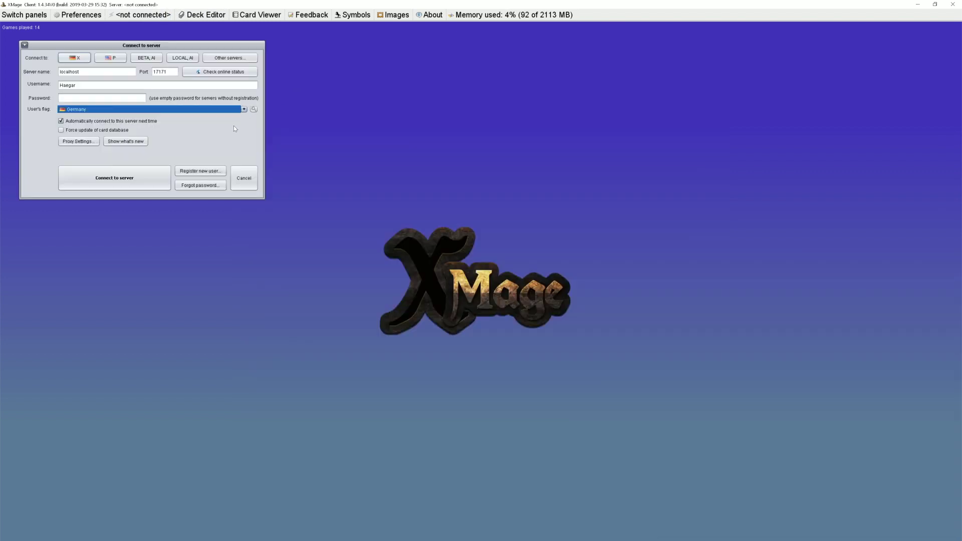
click(112, 180)
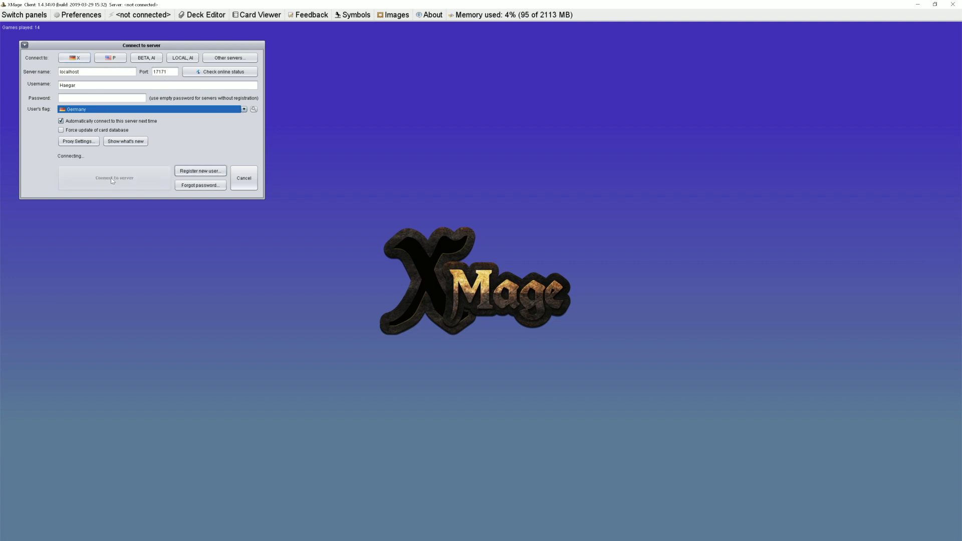
click(150, 130)
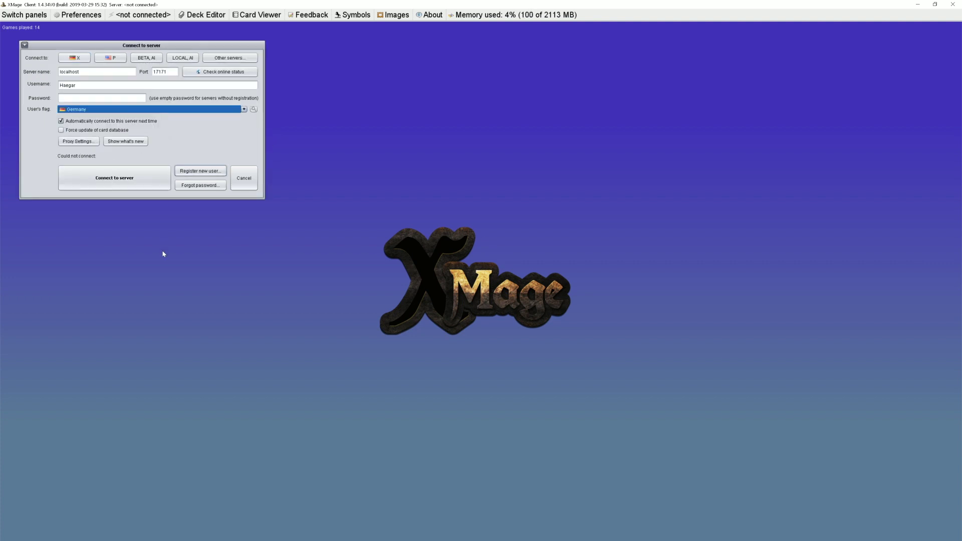
click(110, 189)
click(116, 185)
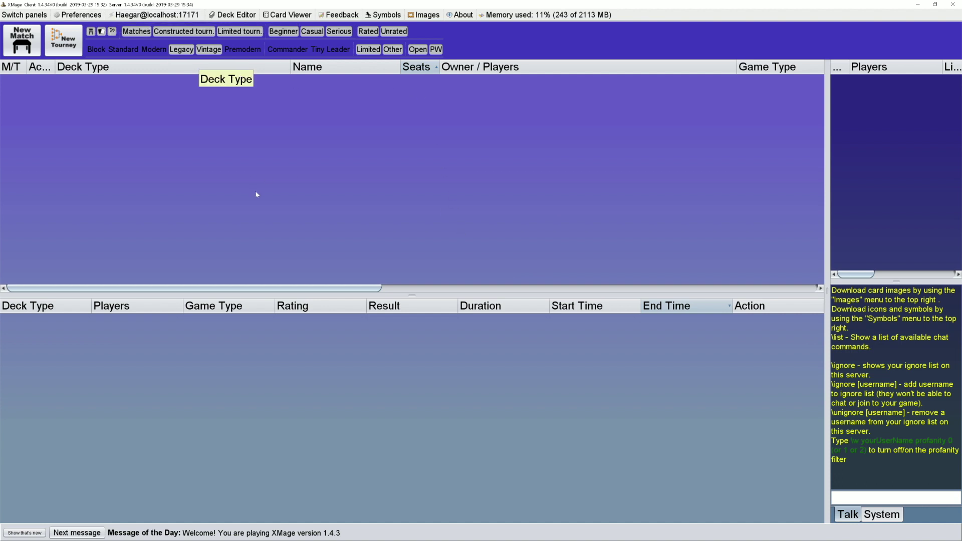
Create and start an eight-player cube draft tournament against Computer - draftbot opponents, and select Ambush Viper in the draft.
click(61, 48)
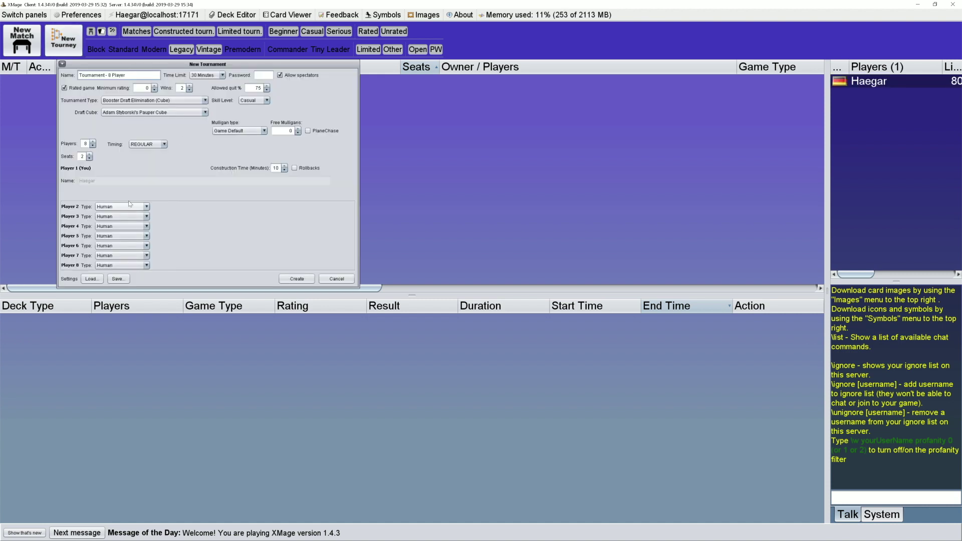
click(129, 207)
click(129, 223)
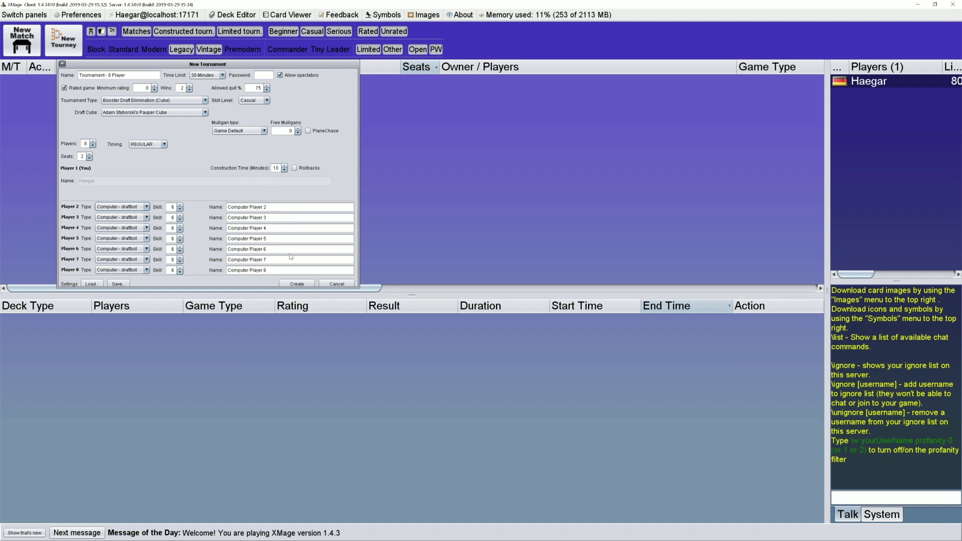
click(294, 284)
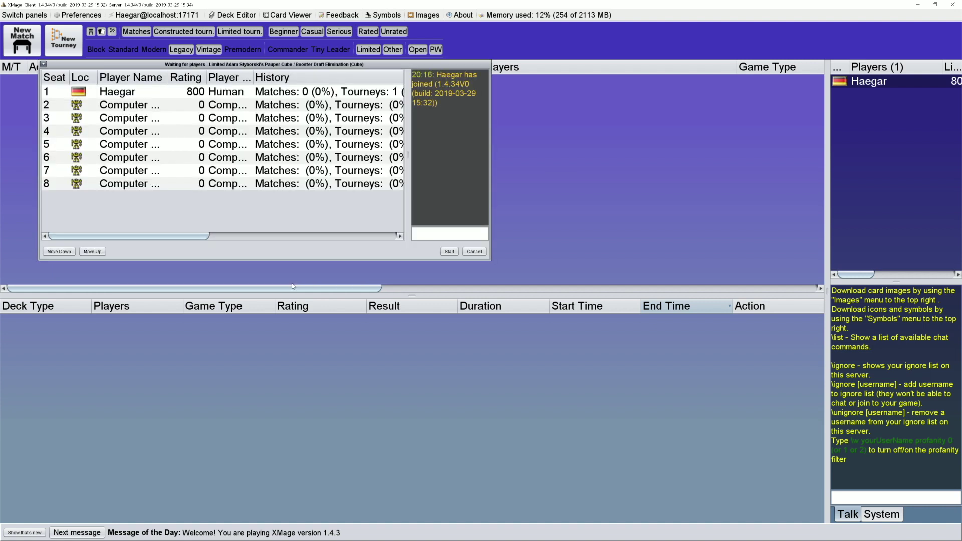
click(444, 251)
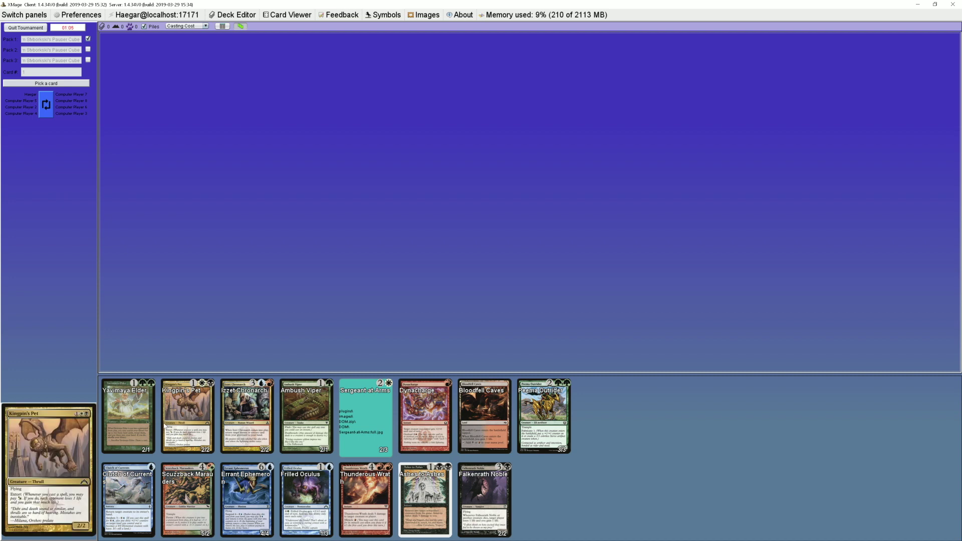
click(305, 415)
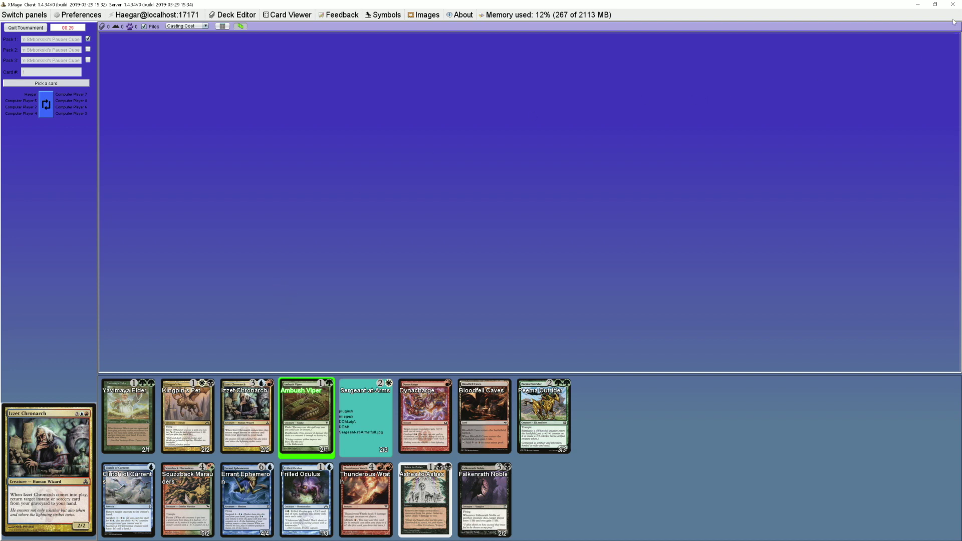
Disconnect and close the XMage client, then close the launcher and stop the running server.
click(953, 4)
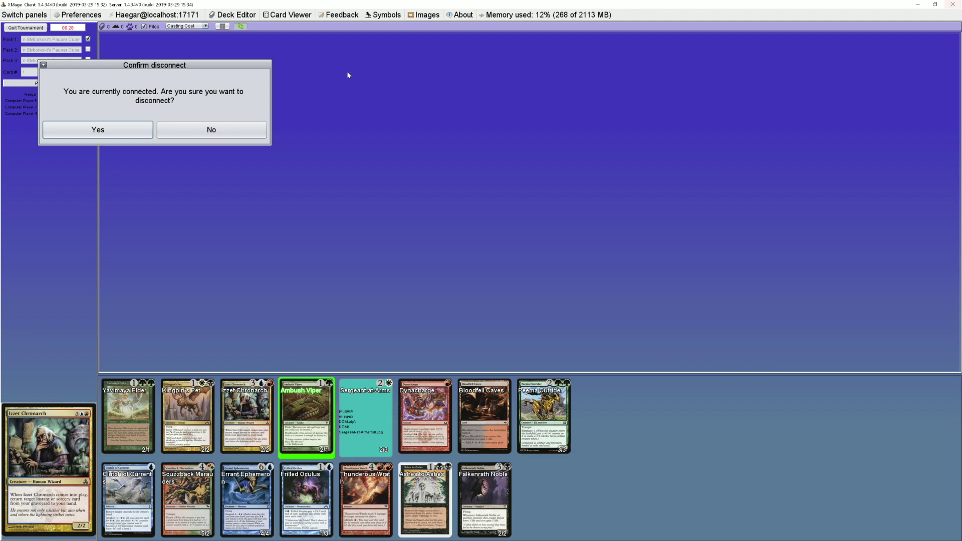
click(134, 131)
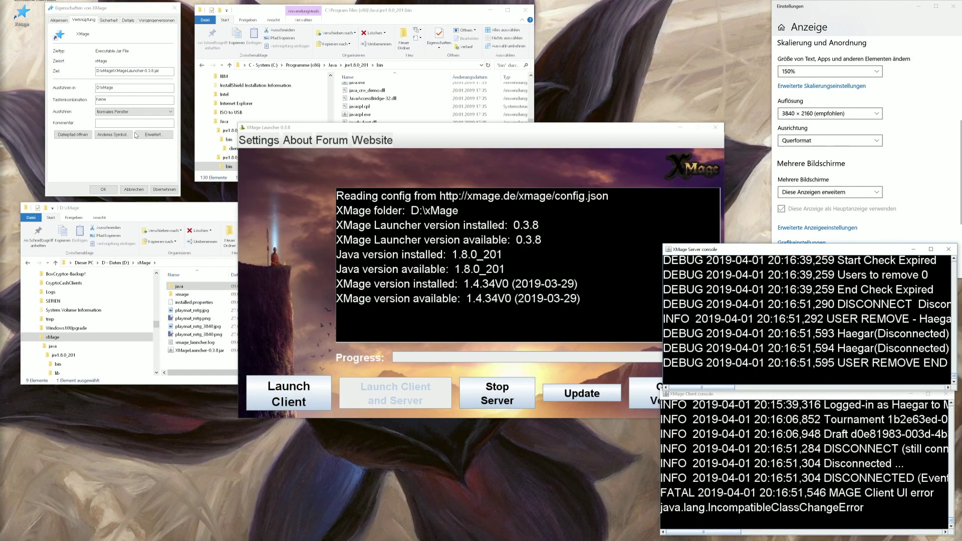
click(715, 128)
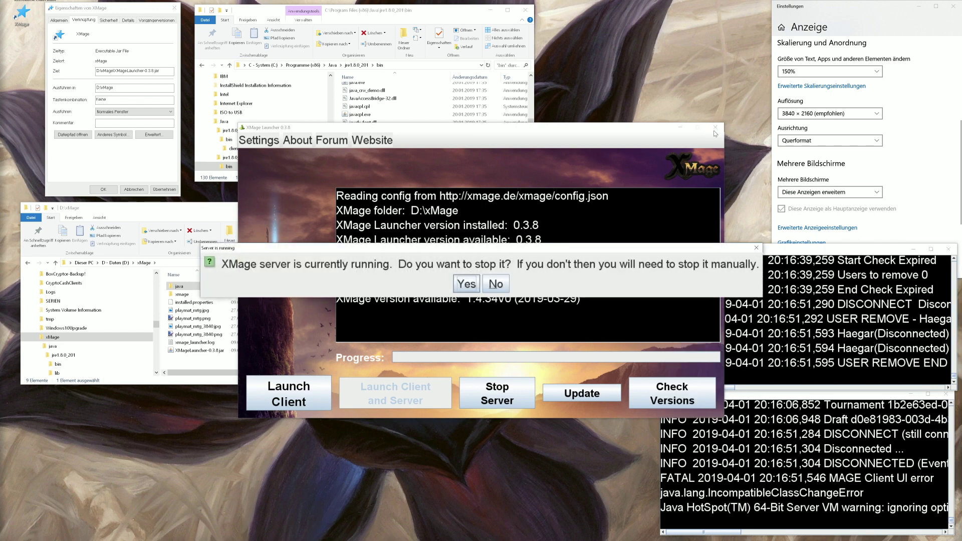
click(465, 283)
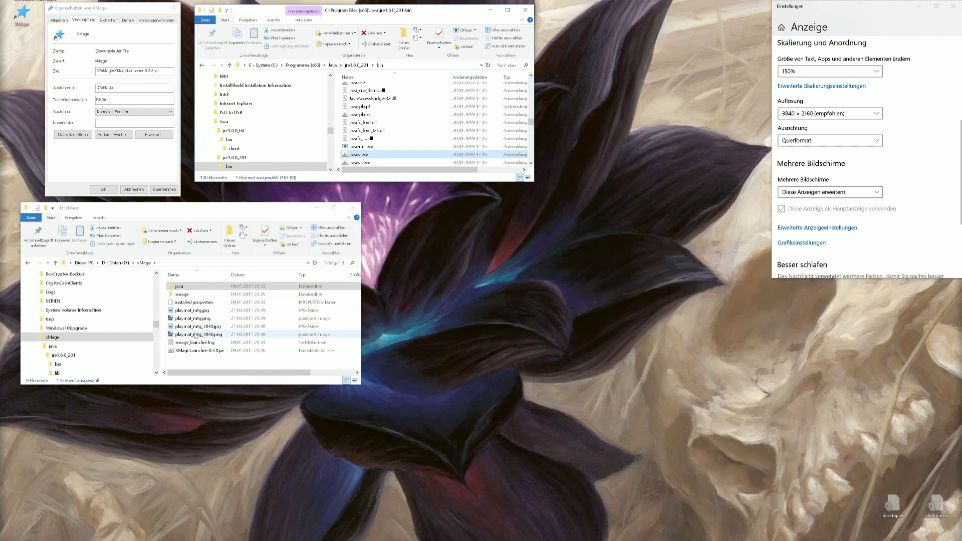
View the contents of startMage.bat in the xmage subfolder of D:\xMage, then close the file.
click(76, 340)
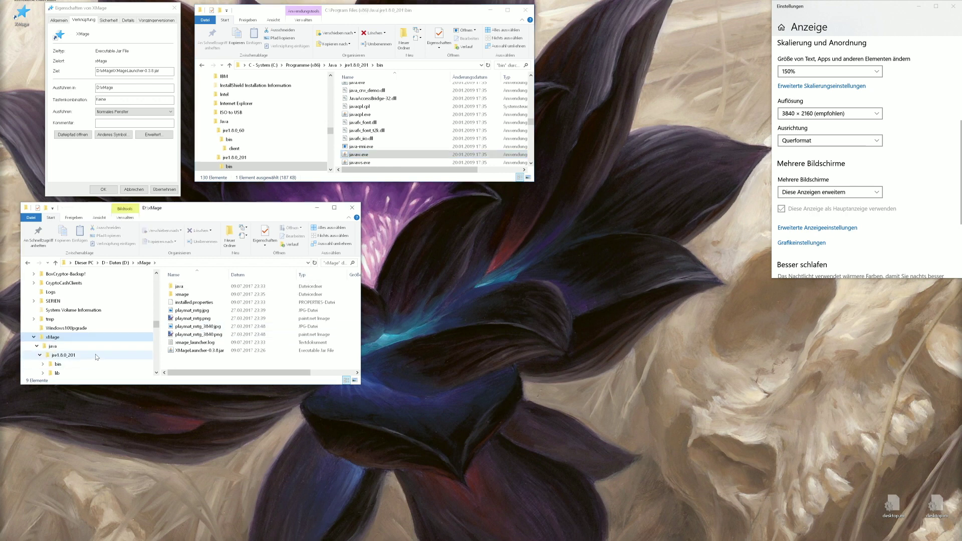
double_click(190, 295)
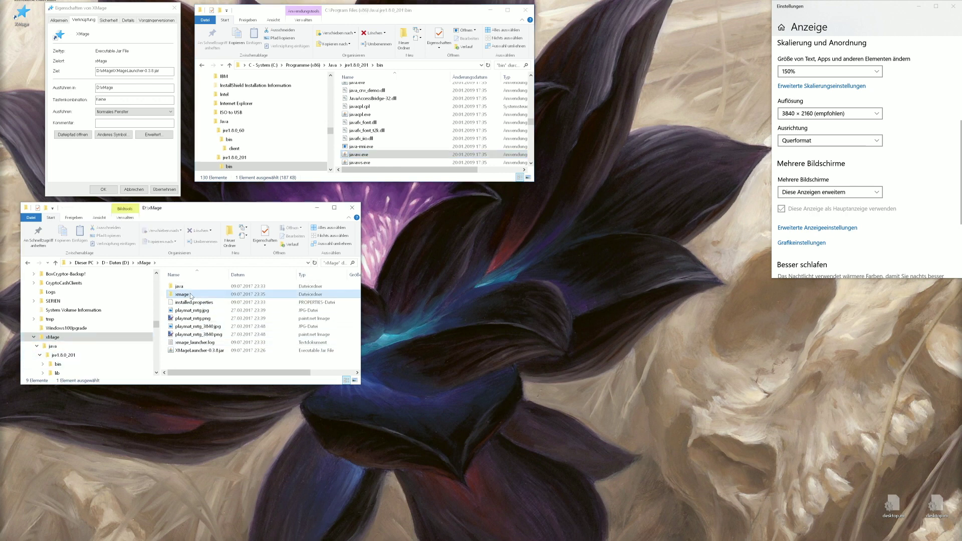
click(207, 303)
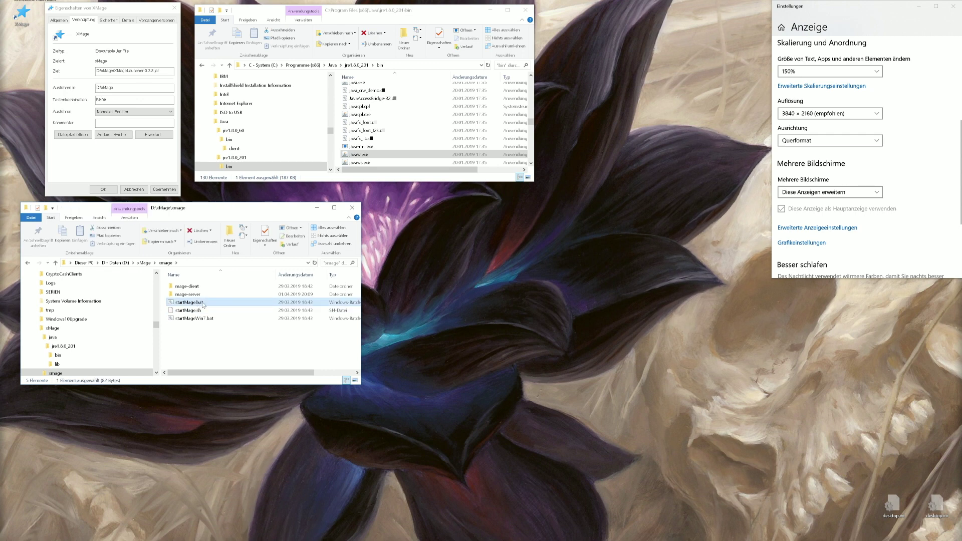
right_click(209, 304)
click(226, 314)
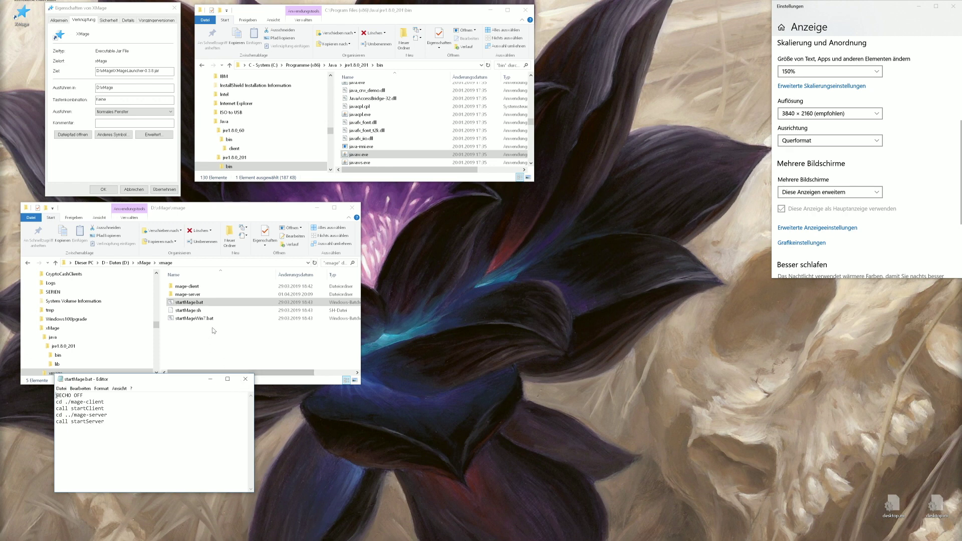
click(245, 379)
View the contents of startMageWin7.bat in the same folder, then close the file.
right_click(189, 318)
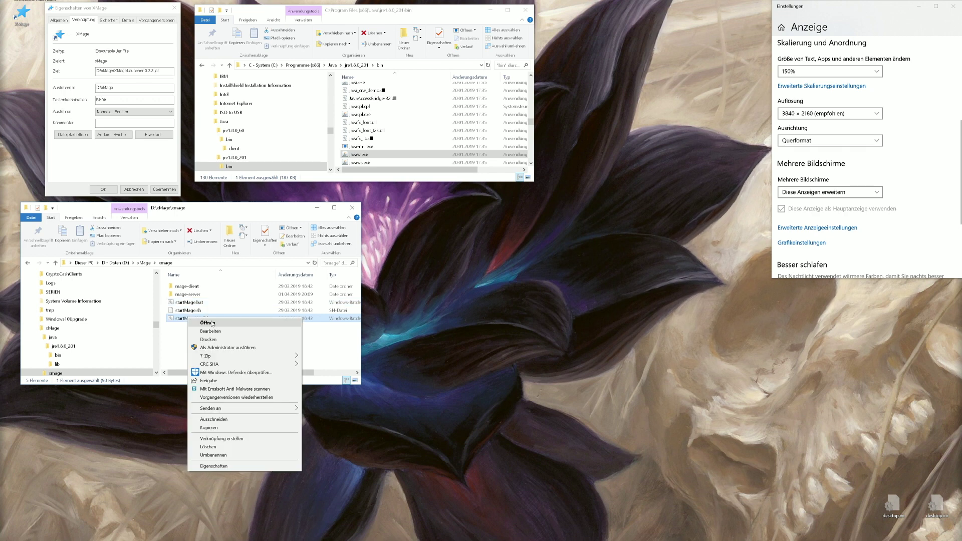
click(220, 331)
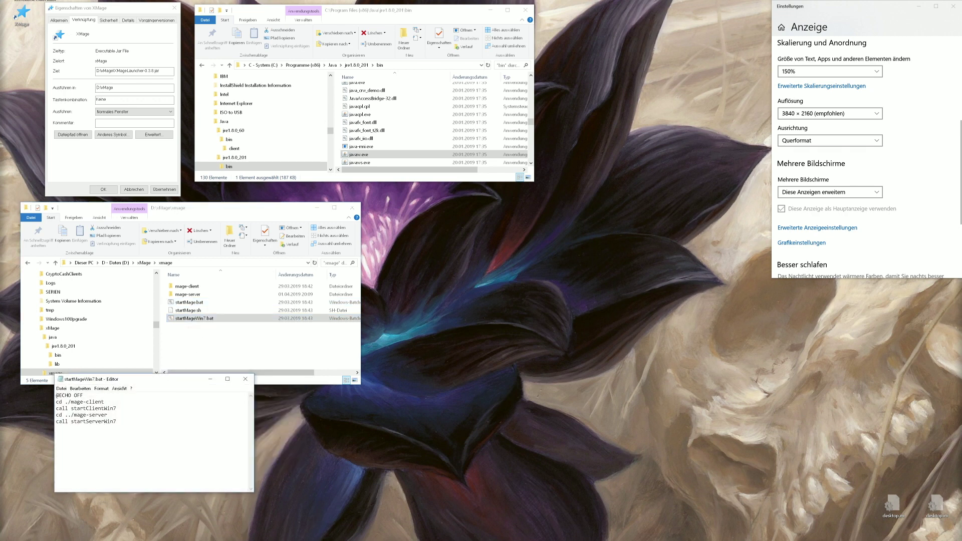
click(245, 379)
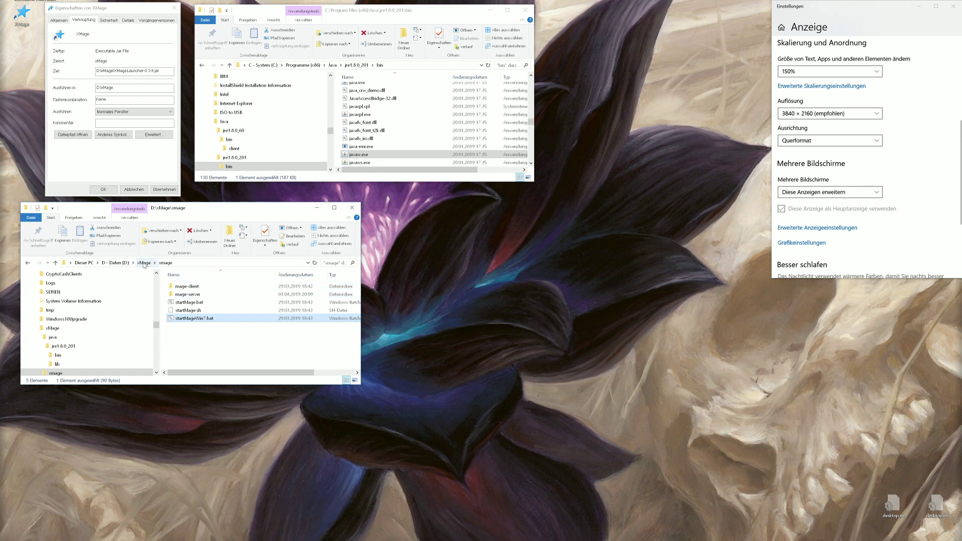
Return to the xMage folder on drive D and open its java folder containing jre1.8.0_201.
click(144, 263)
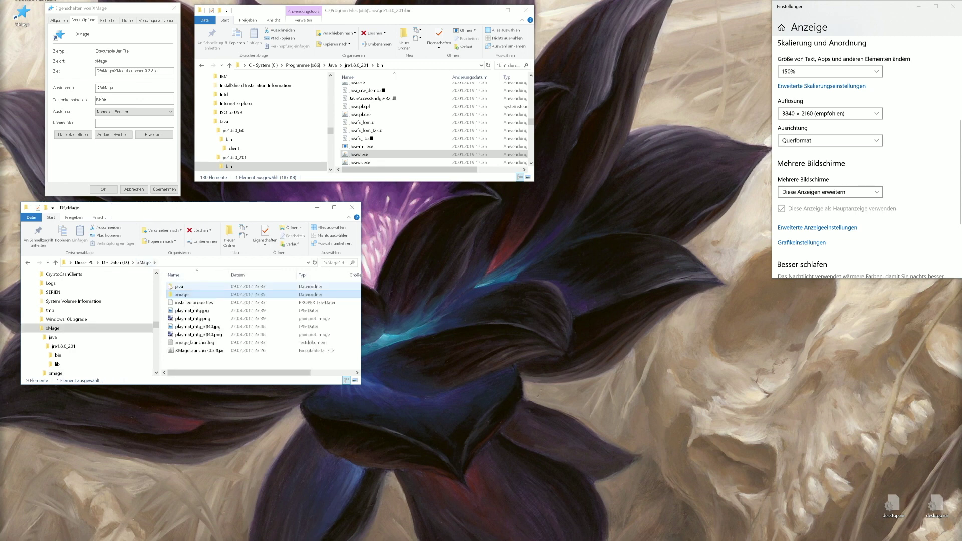
double_click(176, 287)
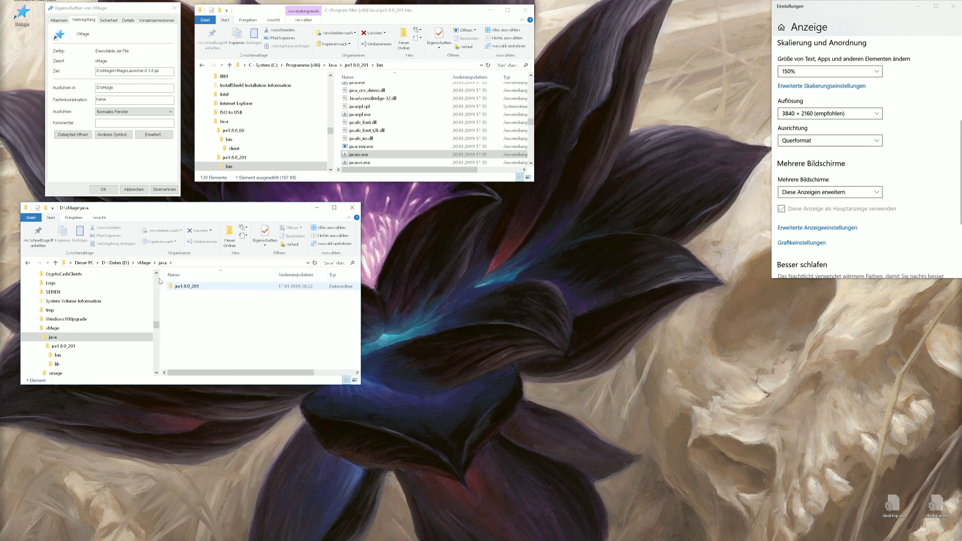
click(144, 263)
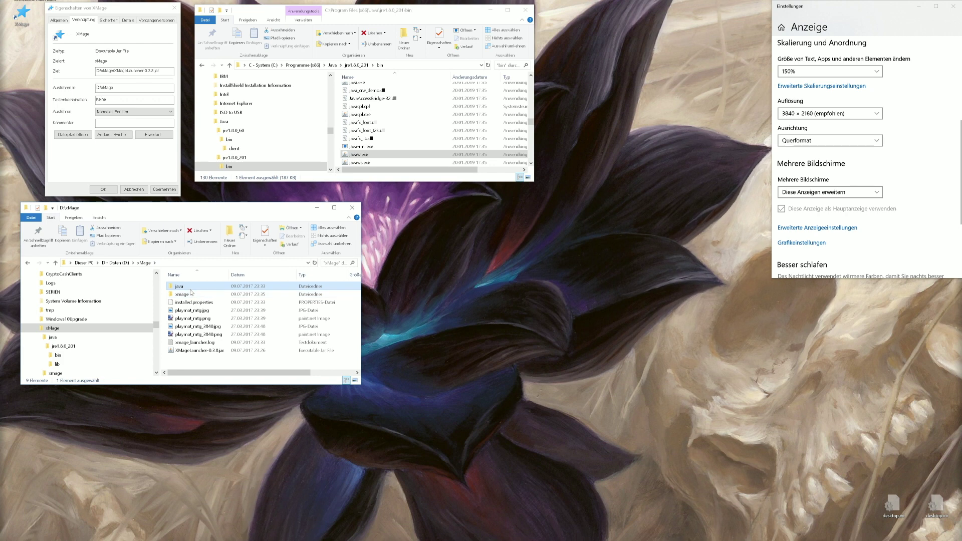
double_click(189, 289)
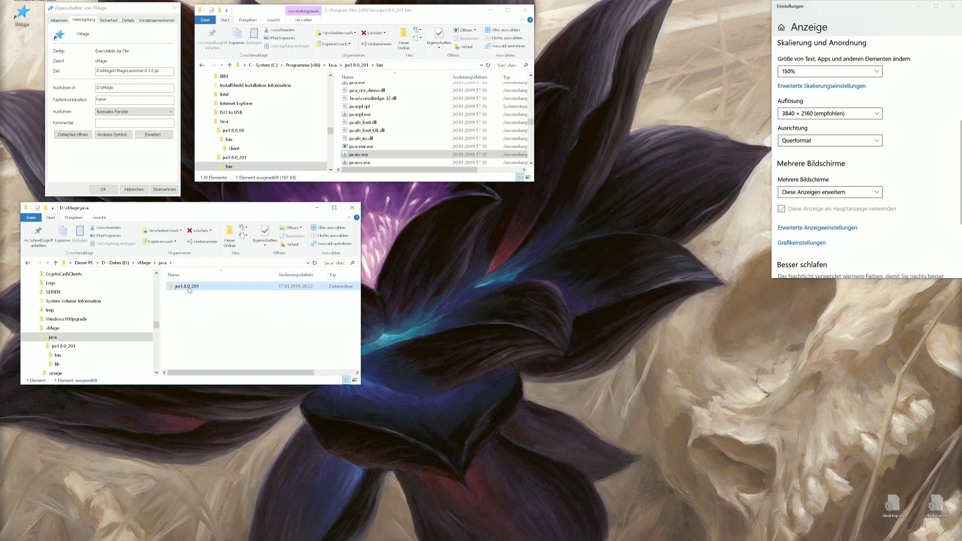
Open the bin folder inside jre1.8.0_201 of the xMage java directory and select javaw.exe.
double_click(189, 290)
click(182, 288)
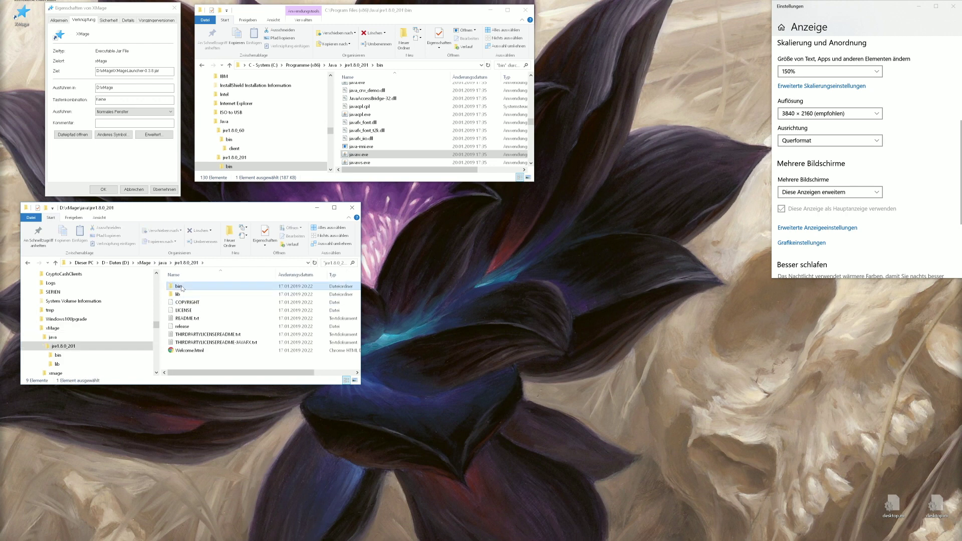
double_click(182, 288)
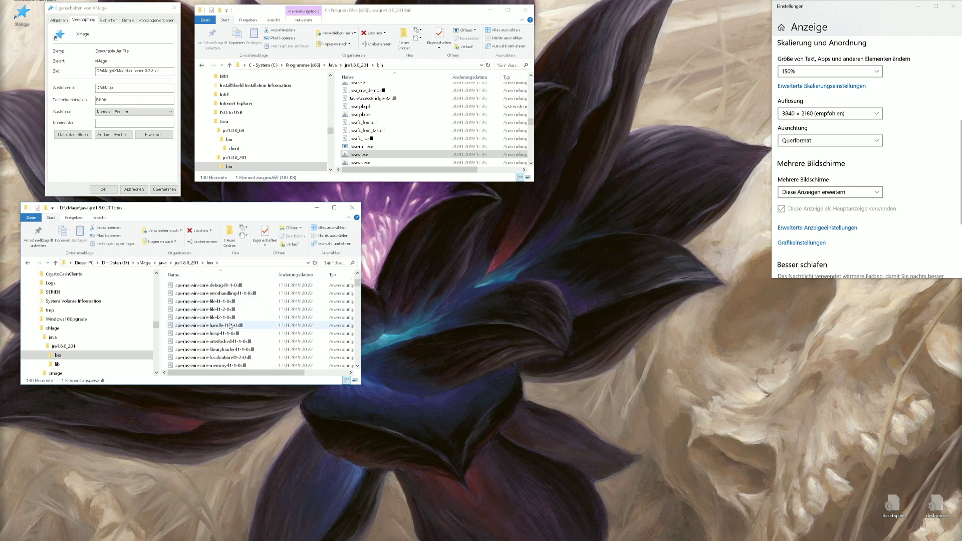
click(229, 326)
key(j)
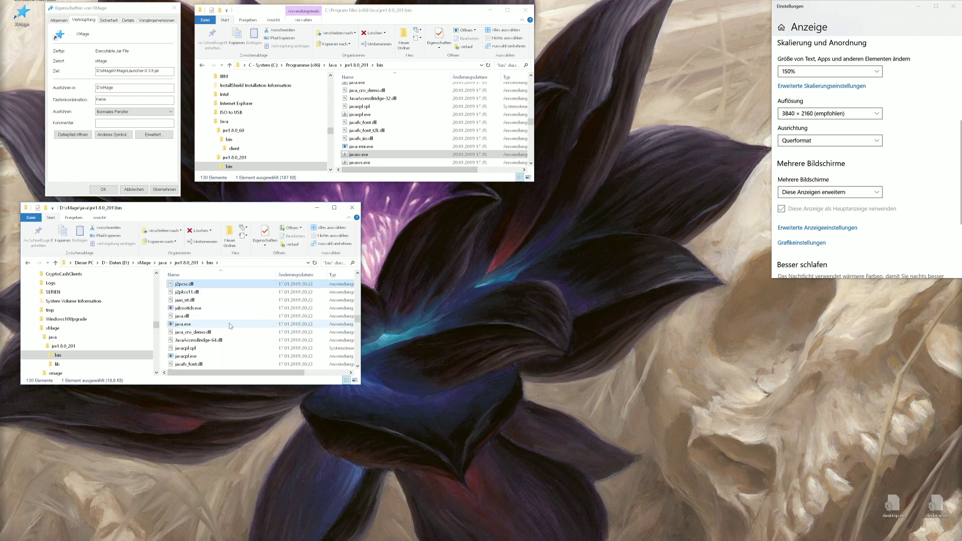
key(a)
scroll(230, 325, down, 2)
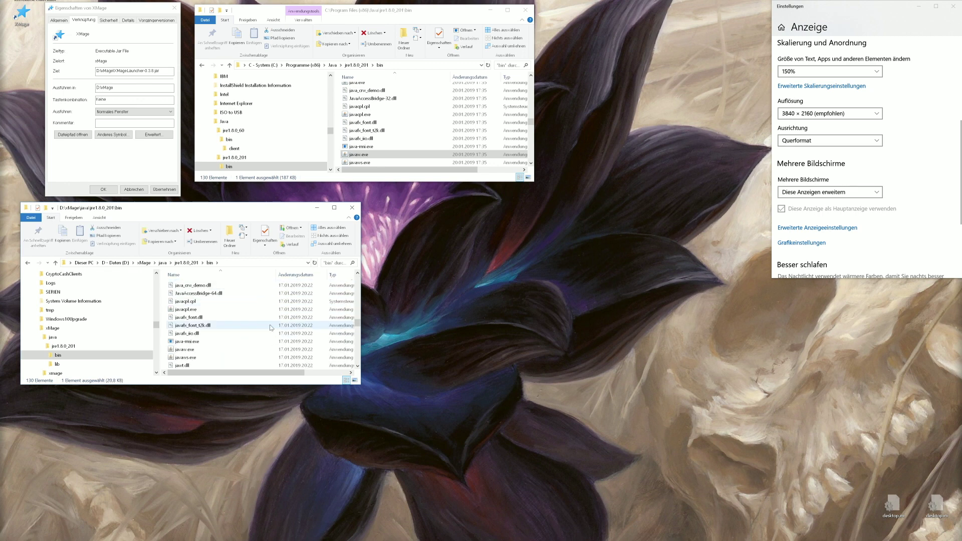
click(189, 350)
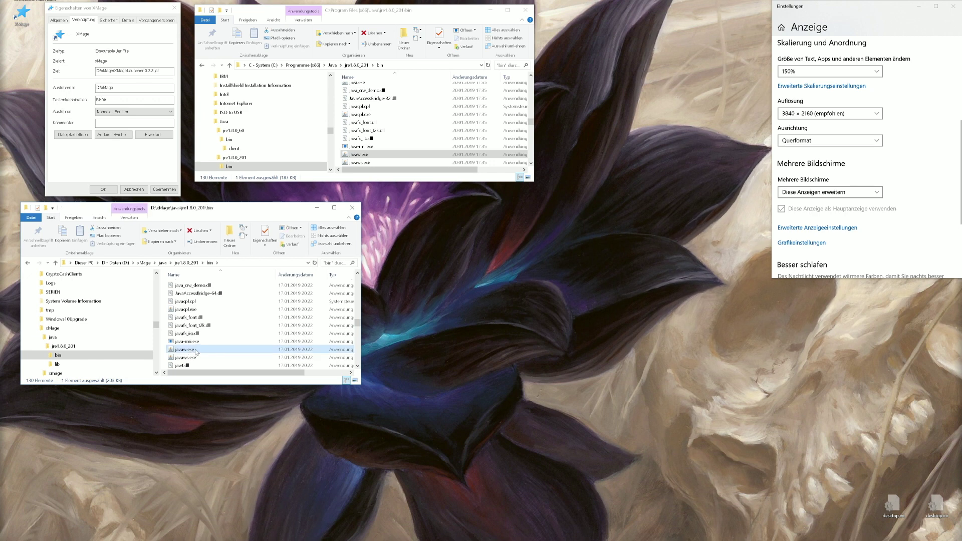
Open the high DPI settings from the compatibility properties of the selected javaw.exe.
right_click(196, 351)
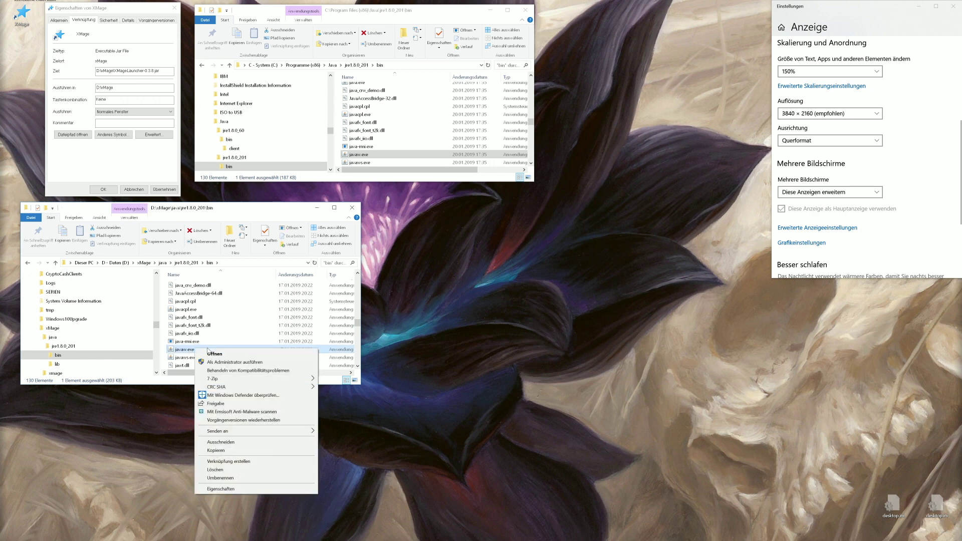
click(243, 489)
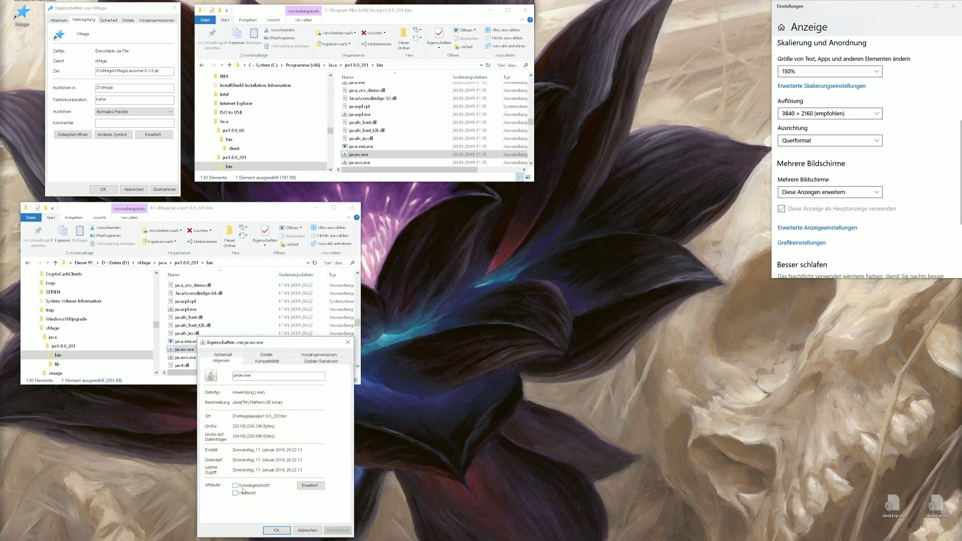
click(268, 362)
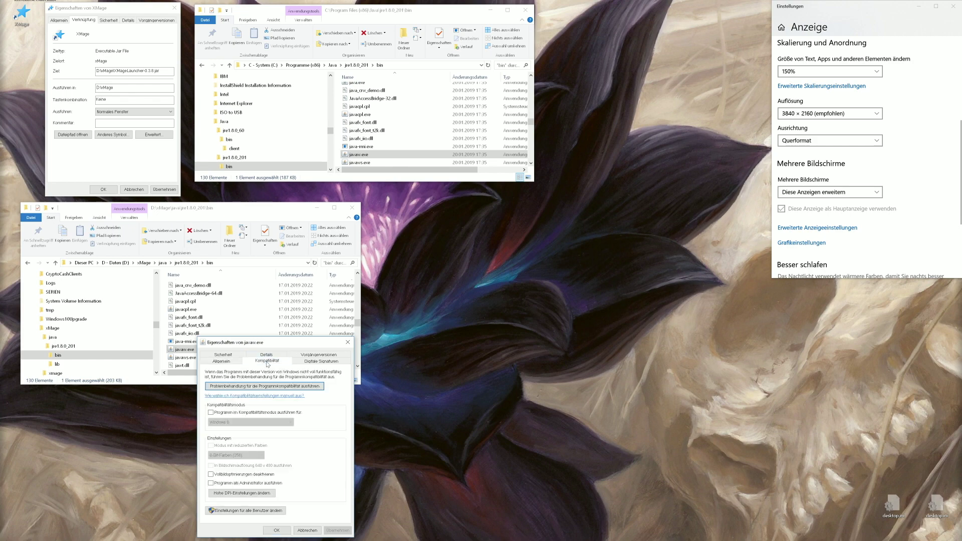
click(245, 494)
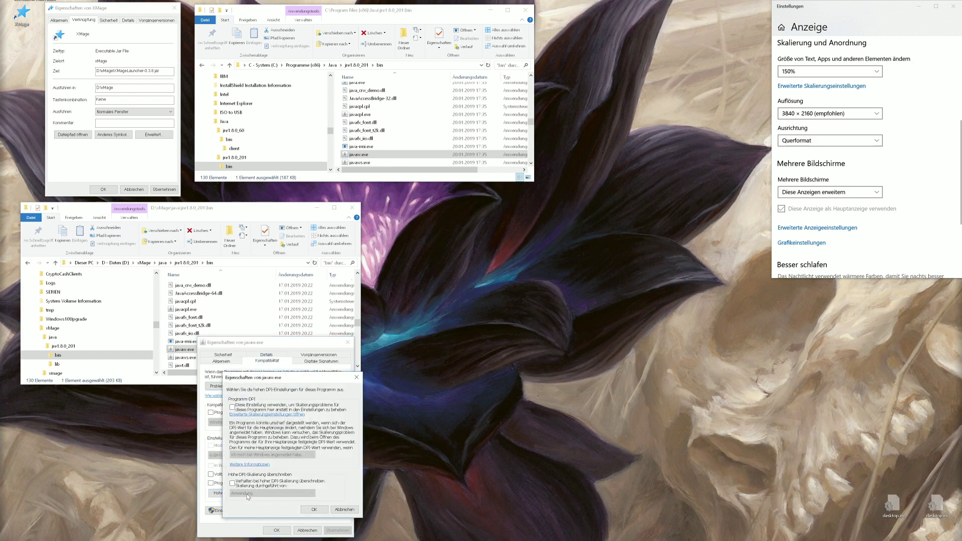
Override javaw.exe's high DPI scaling behaviour with System, apply the properties, and close the XMage shortcut's properties.
click(253, 482)
click(262, 494)
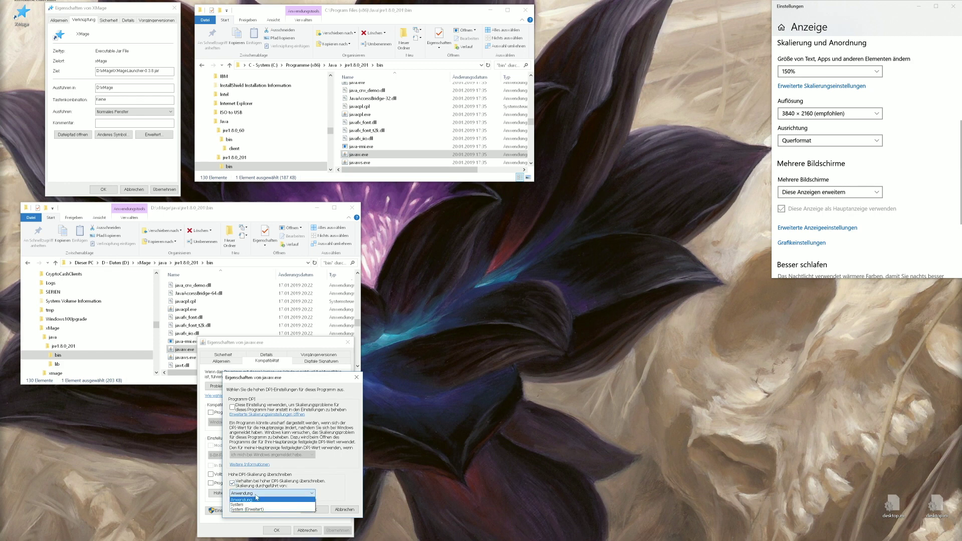
click(242, 505)
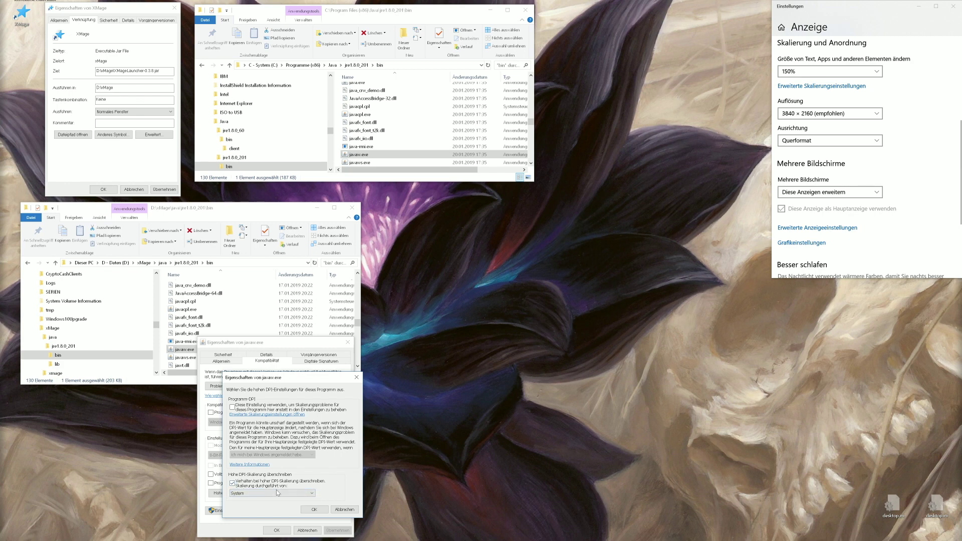
click(310, 509)
click(333, 530)
click(277, 530)
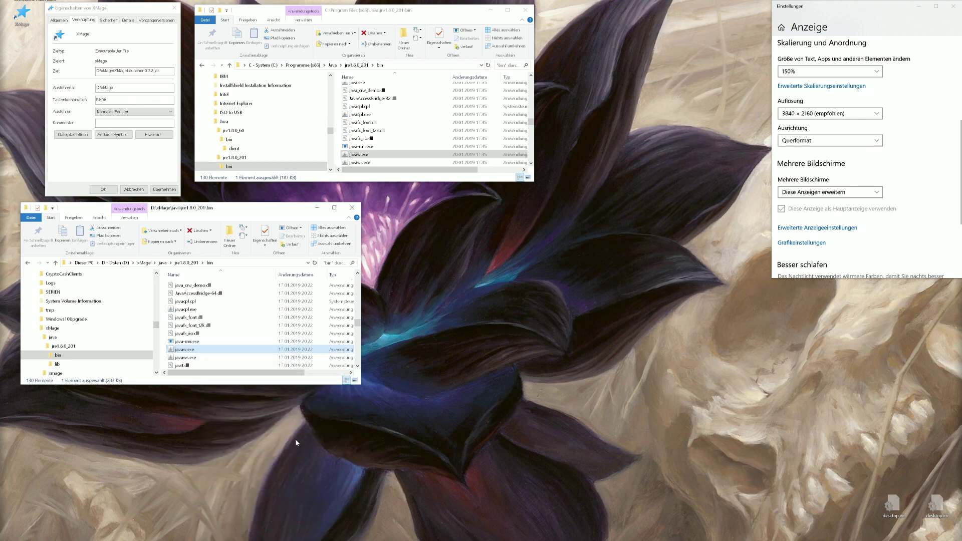
click(103, 189)
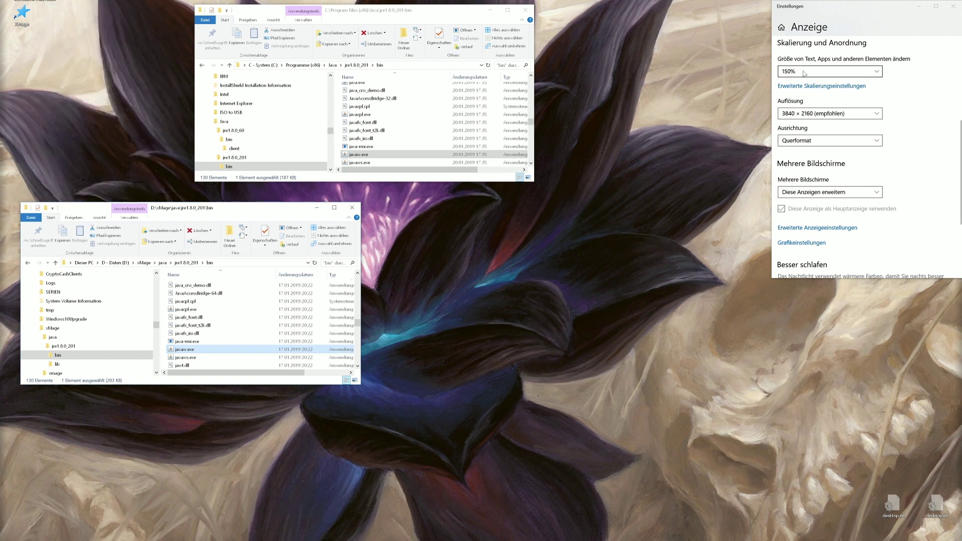
Review the available display scaling percentages for text and apps, then close the list without choosing another value.
click(804, 72)
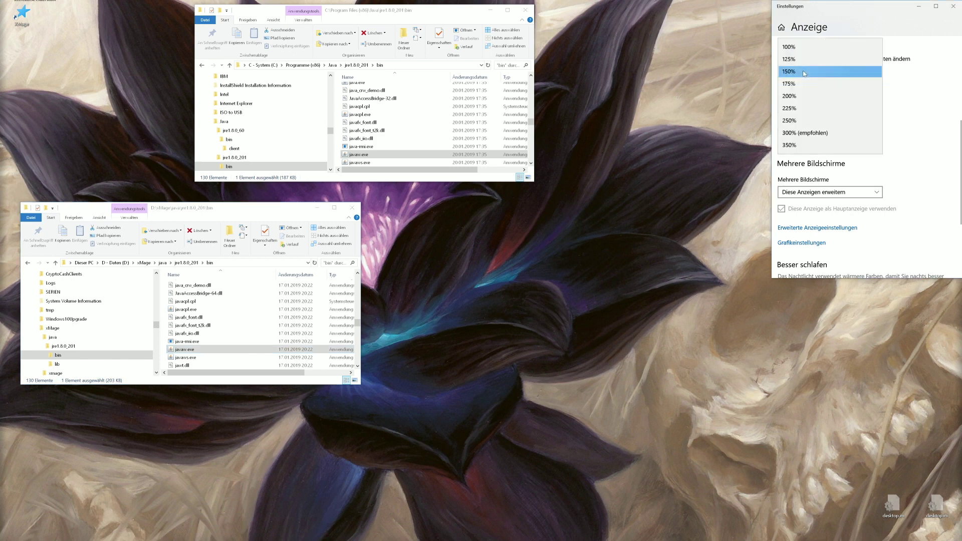
click(804, 72)
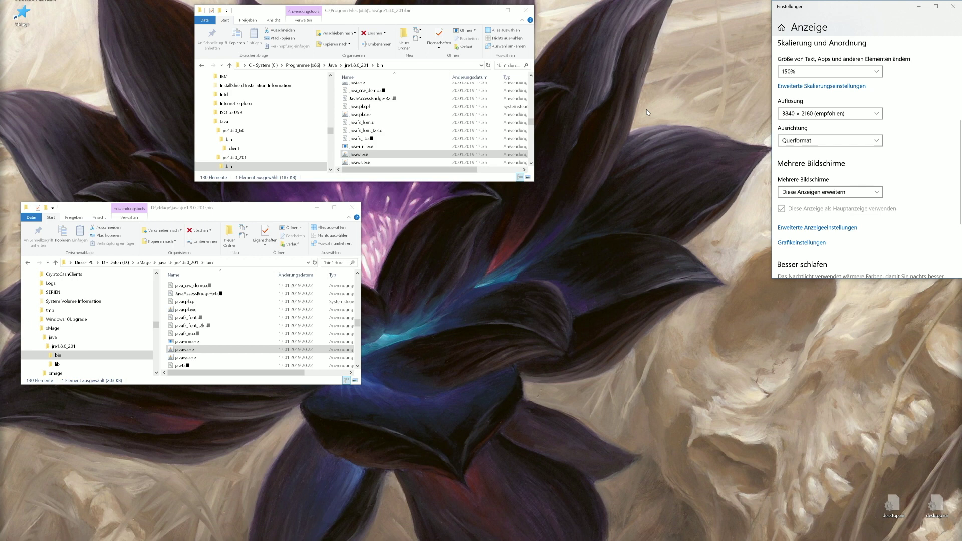
click(813, 74)
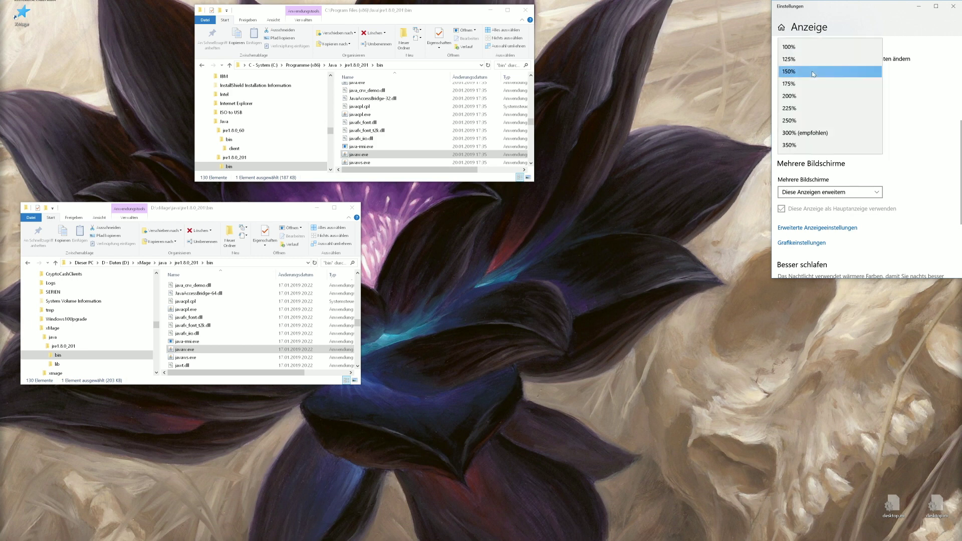
click(723, 90)
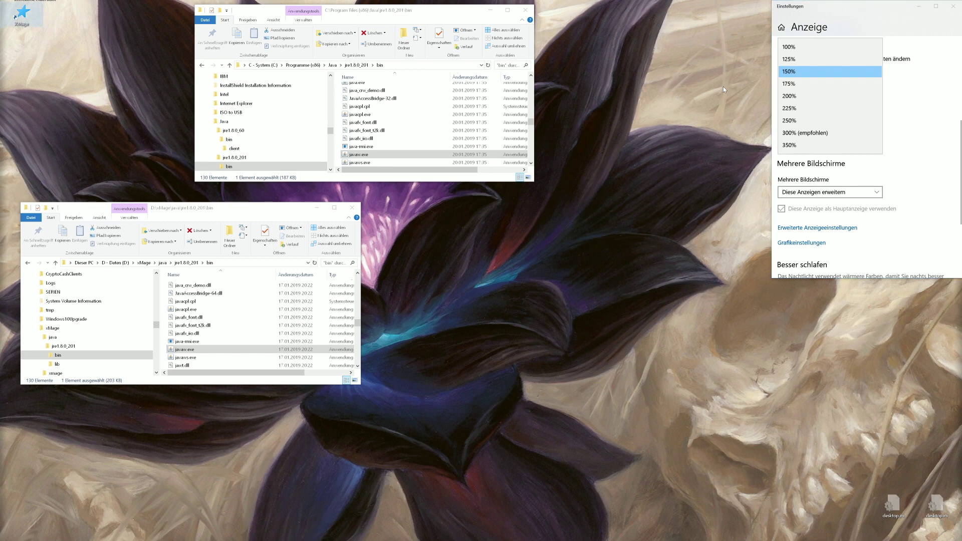
click(923, 81)
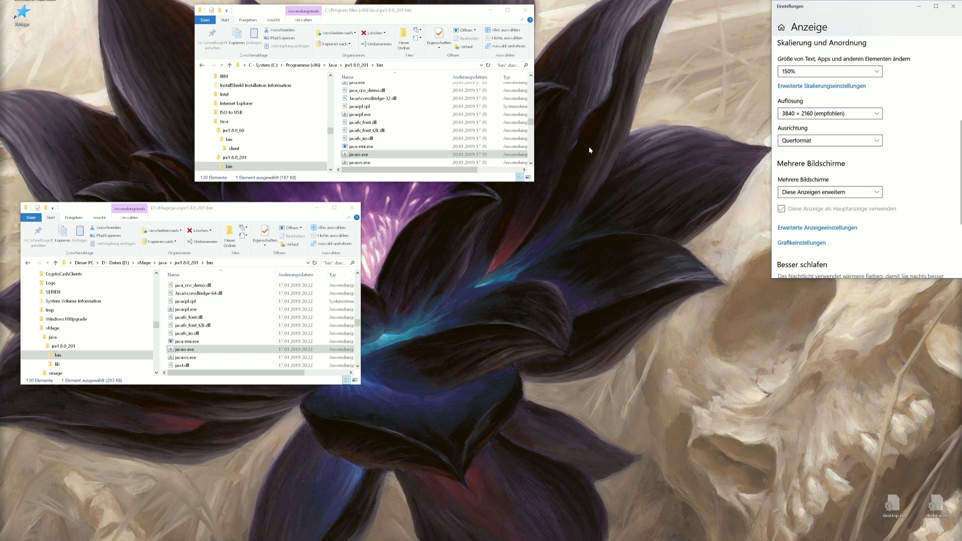